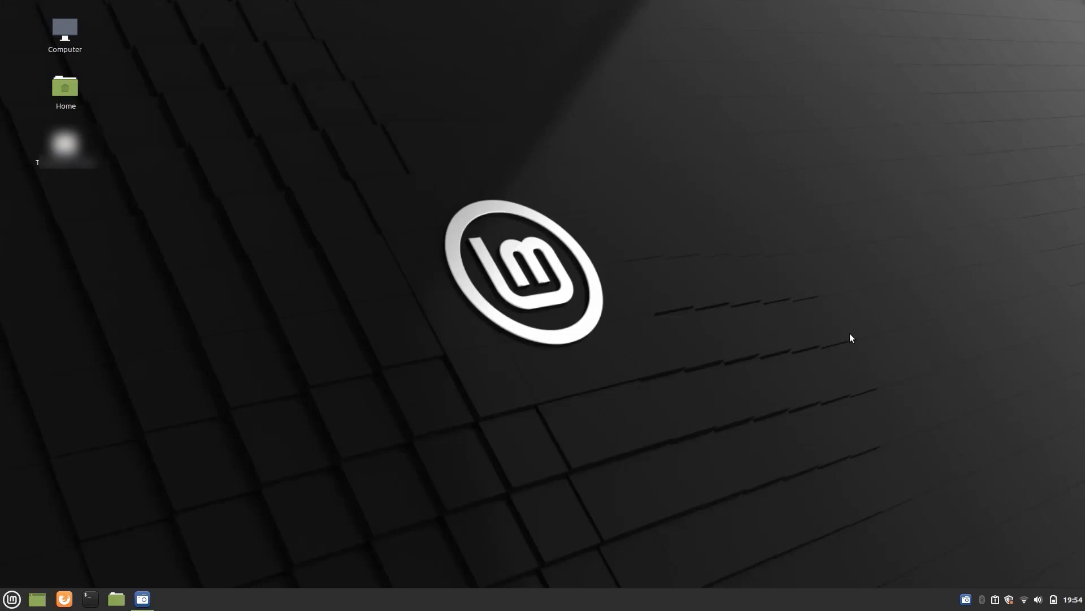
# Step: Launch the Web Apps manager from the menu's Internet category
pyautogui.press('super')
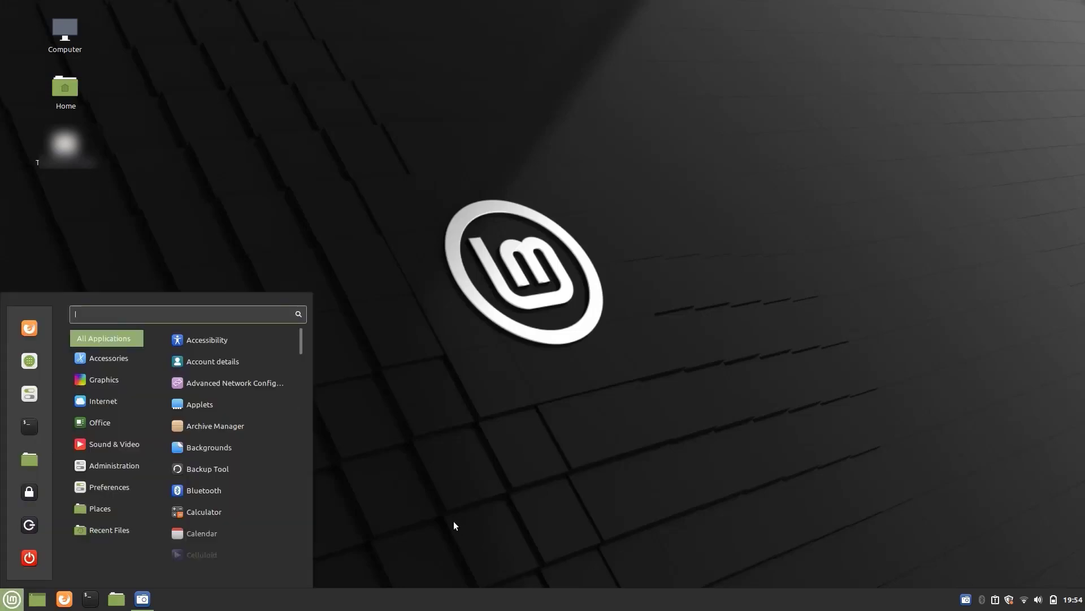
pyautogui.moveTo(119, 414)
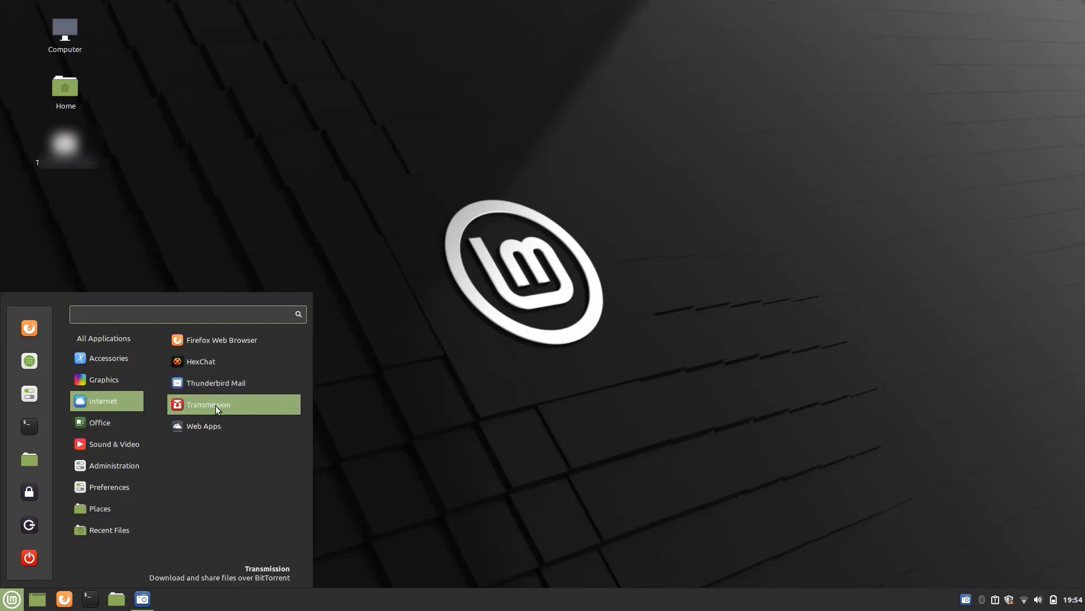
pyautogui.click(210, 429)
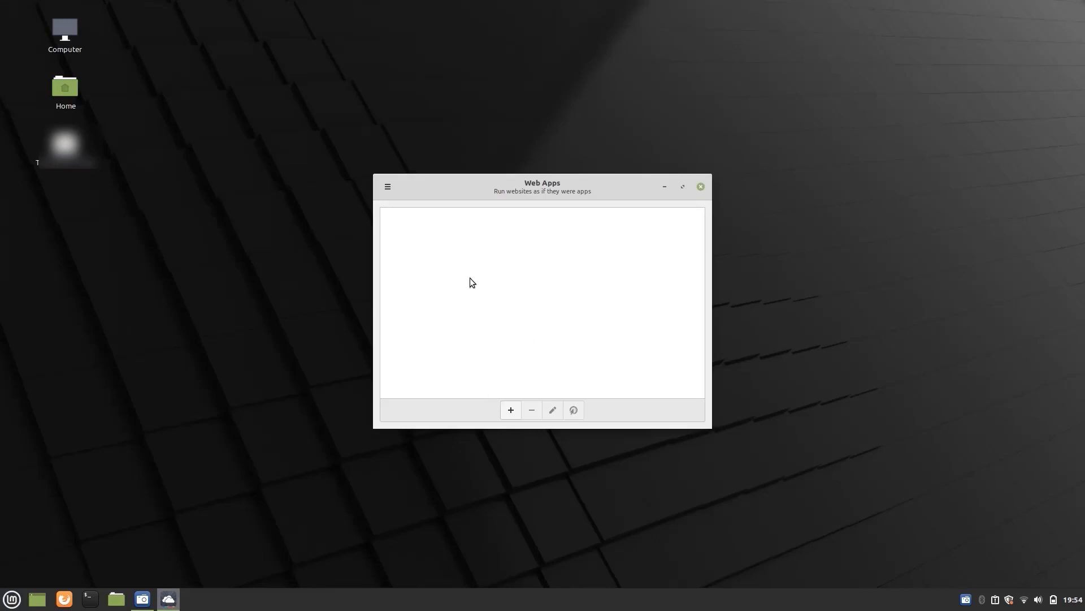
# Step: Add a web app named facebook for facebook.com, with Internet category and Firefox browser
pyautogui.click(506, 412)
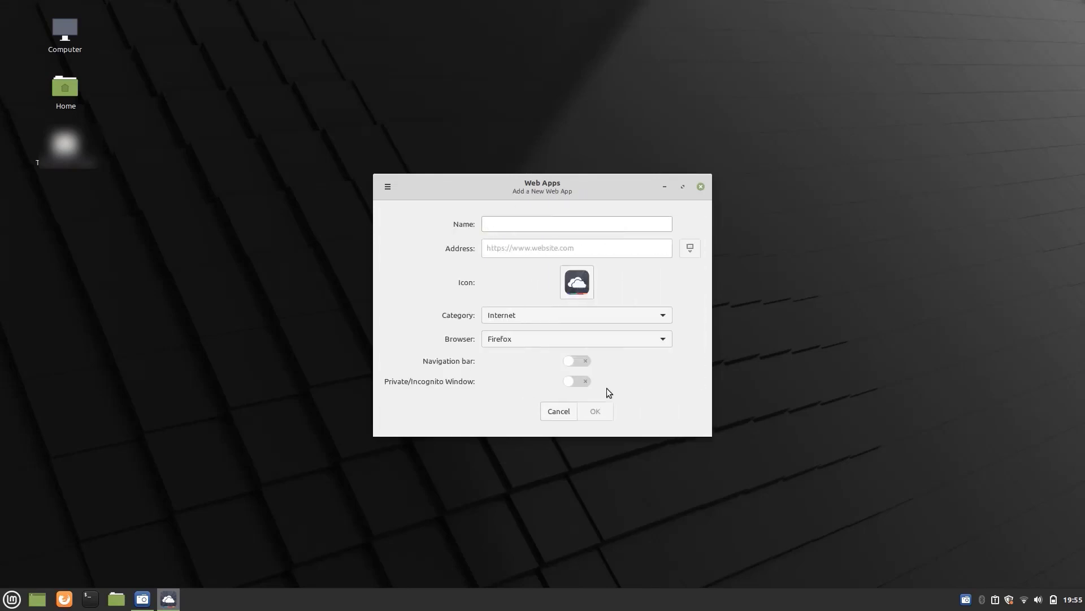
pyautogui.write('facebook')
pyautogui.press('Tab')
pyautogui.write('facebo')
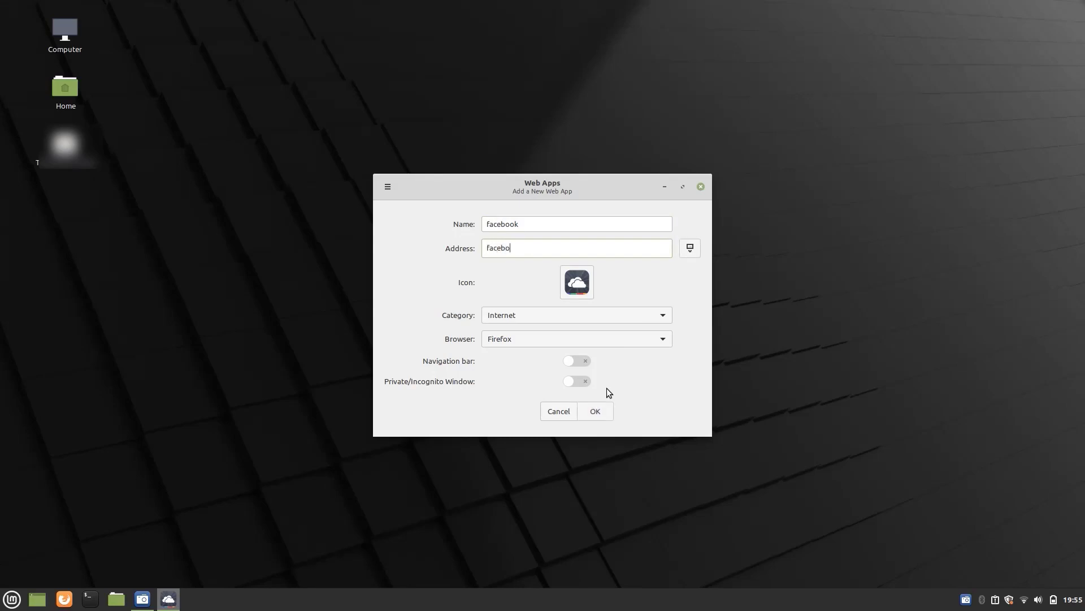
pyautogui.write('ok.com')
pyautogui.click(527, 320)
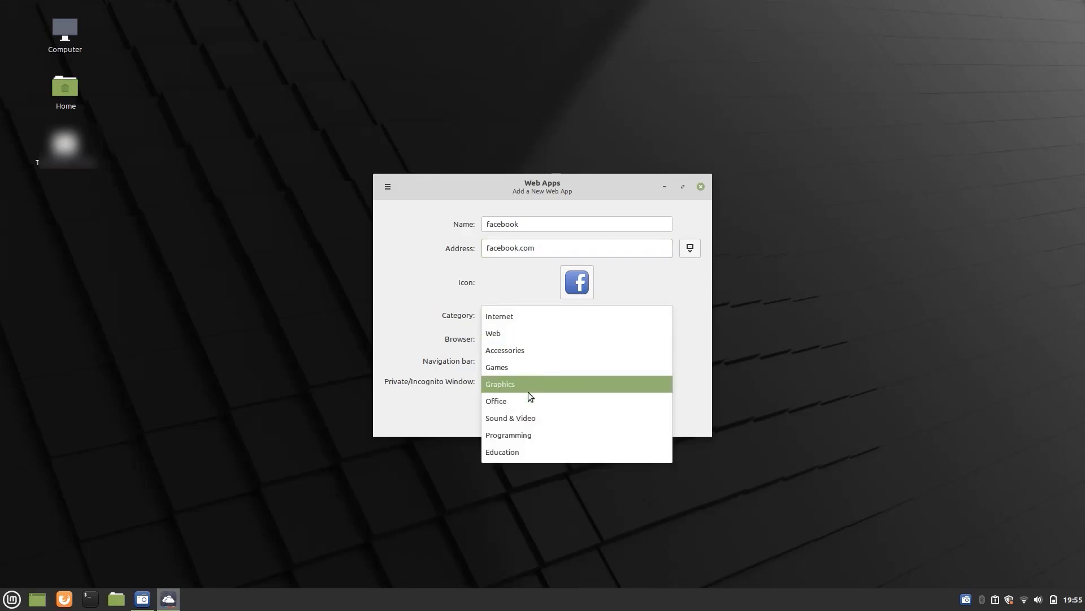
pyautogui.click(533, 318)
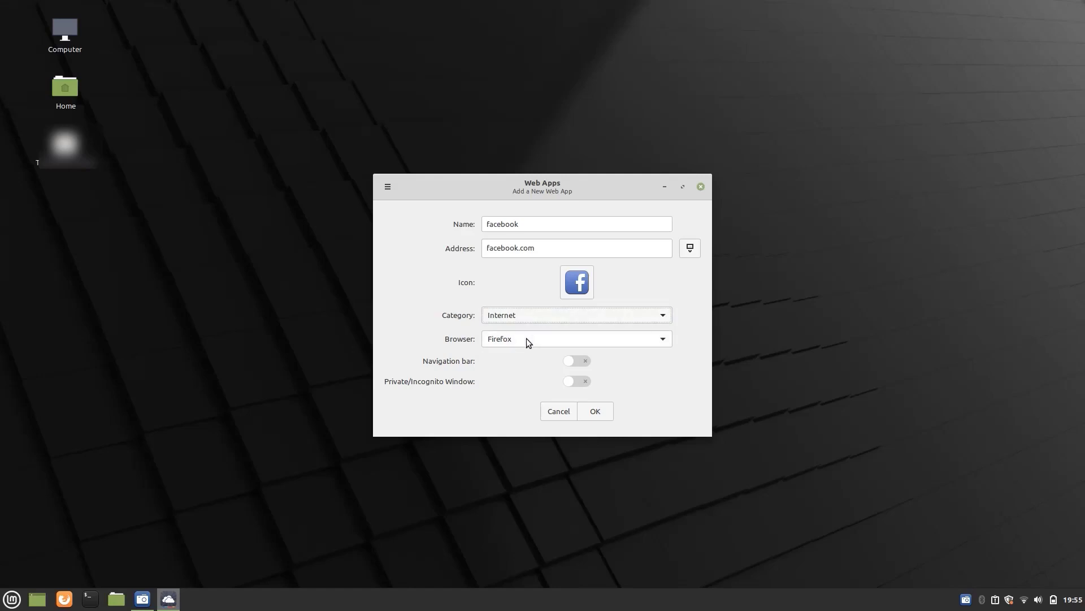
pyautogui.click(527, 338)
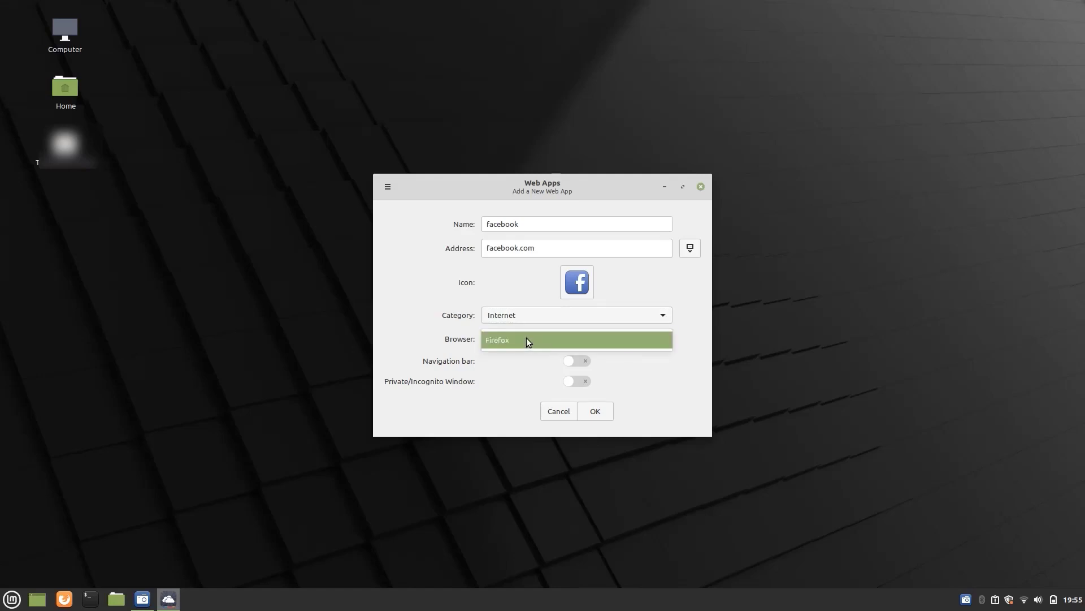
pyautogui.click(526, 338)
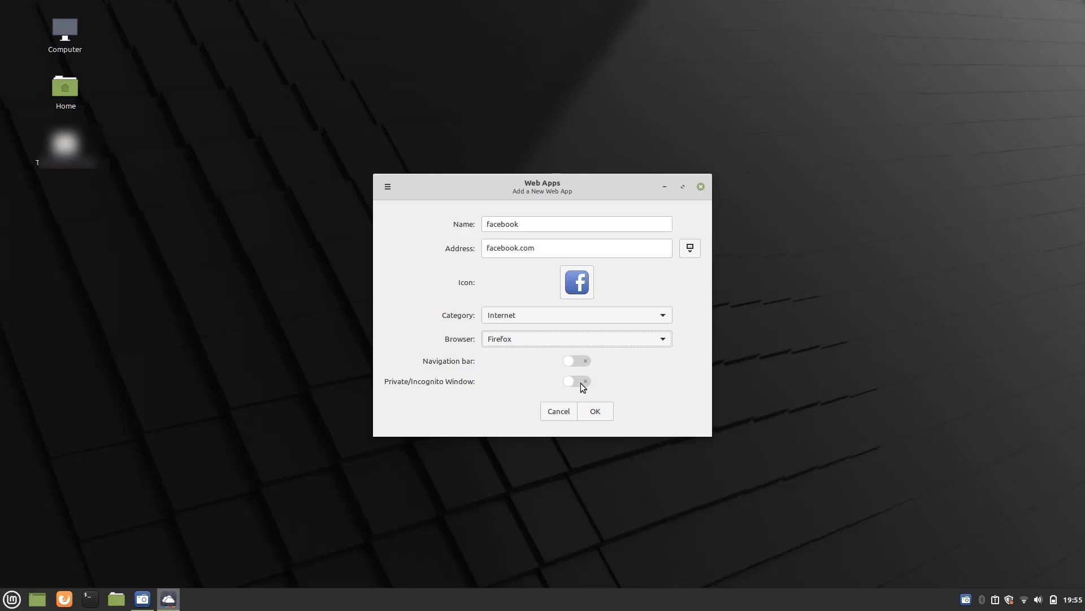
pyautogui.click(603, 412)
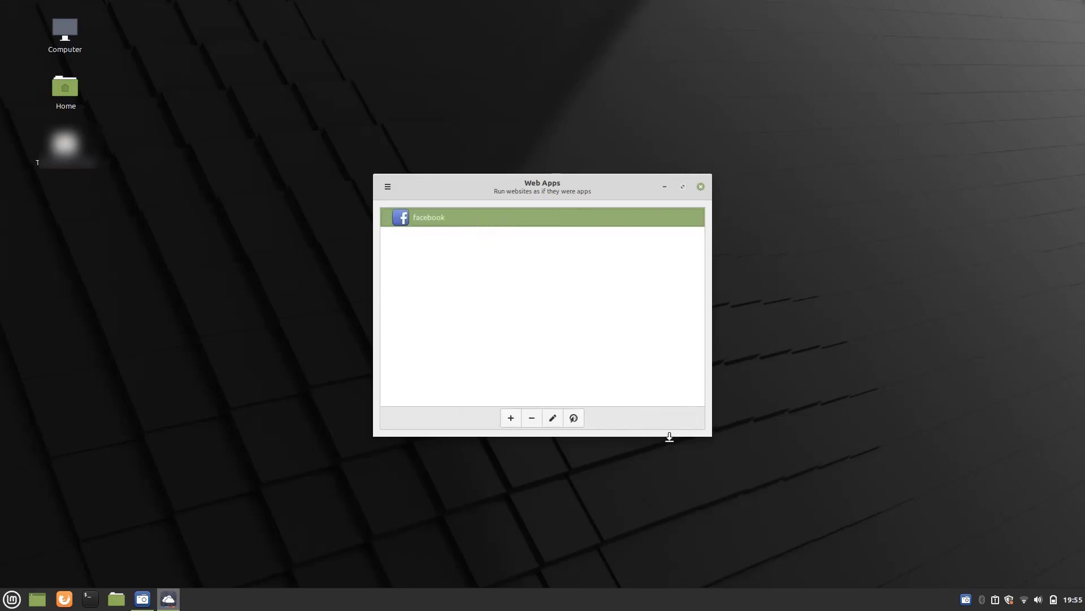
# Step: Close Web Apps and find the new facebook entry in the menu's Internet category
pyautogui.click(701, 187)
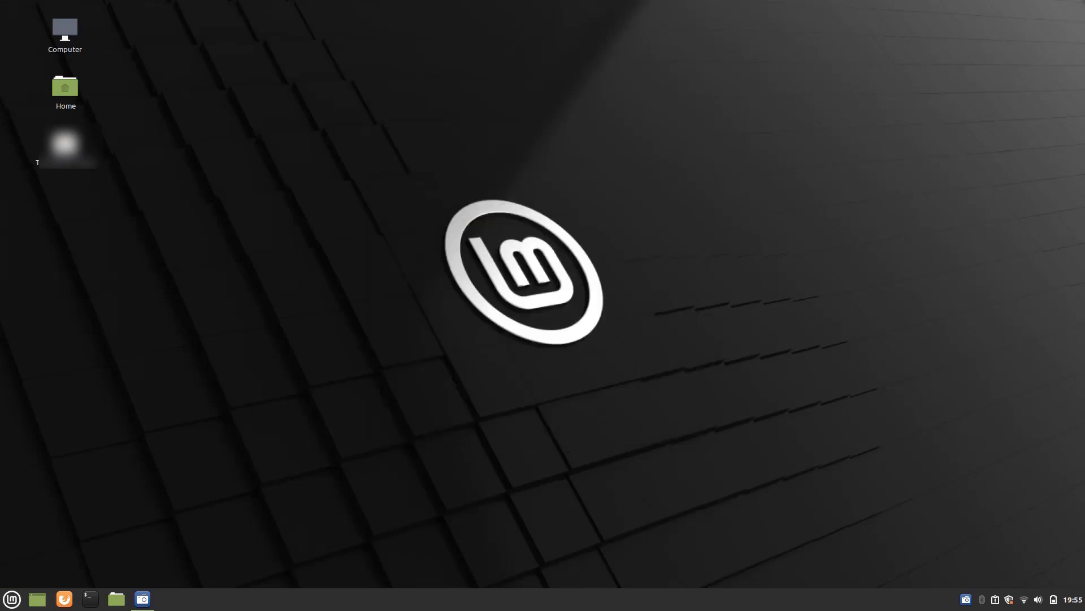
pyautogui.click(12, 599)
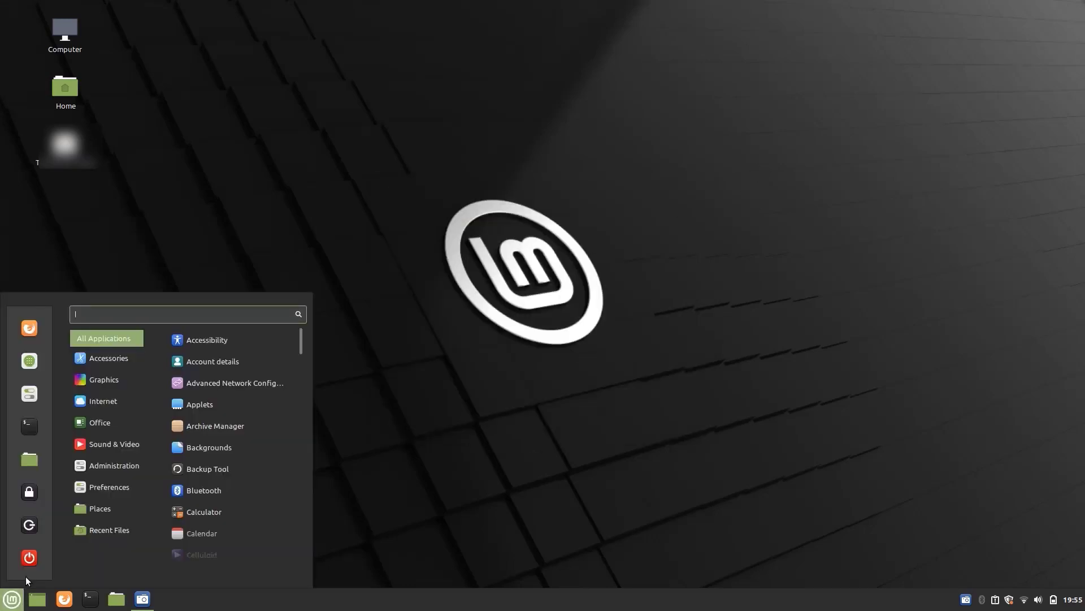
pyautogui.moveTo(119, 402)
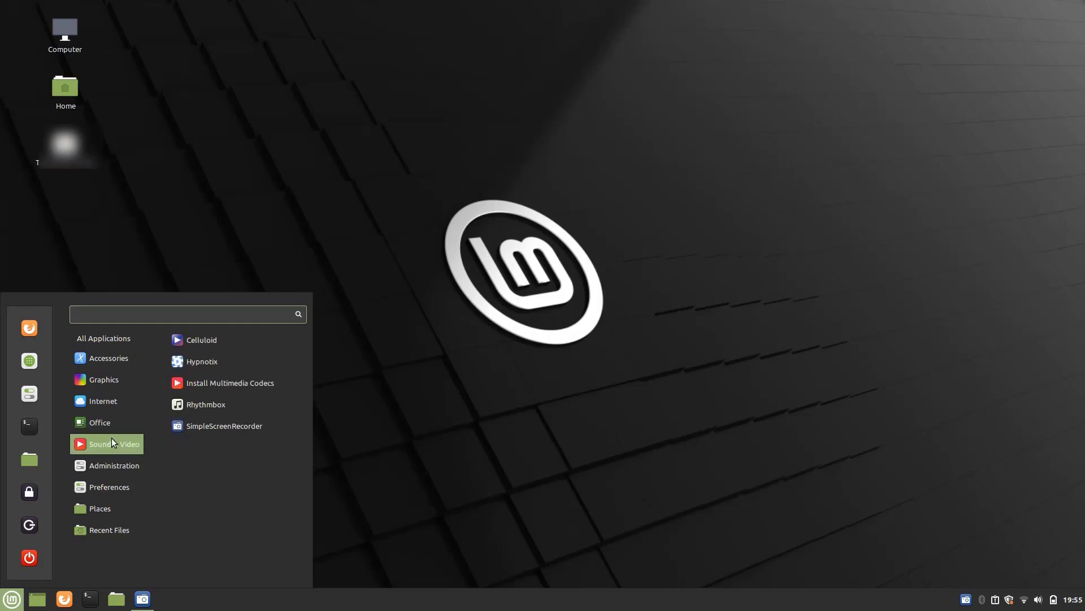
pyautogui.moveTo(114, 422)
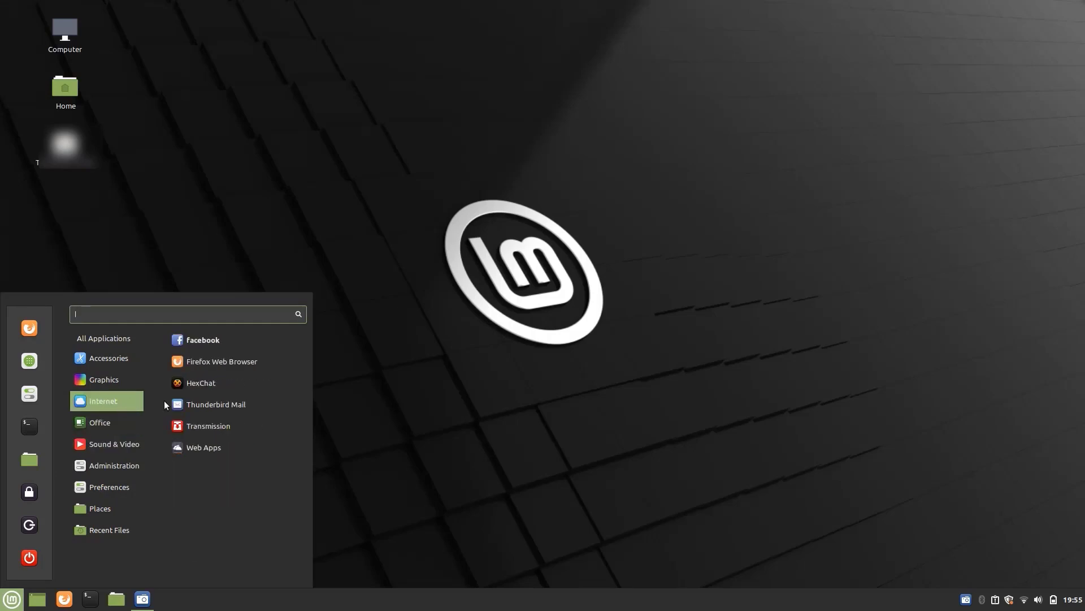
pyautogui.click(206, 342)
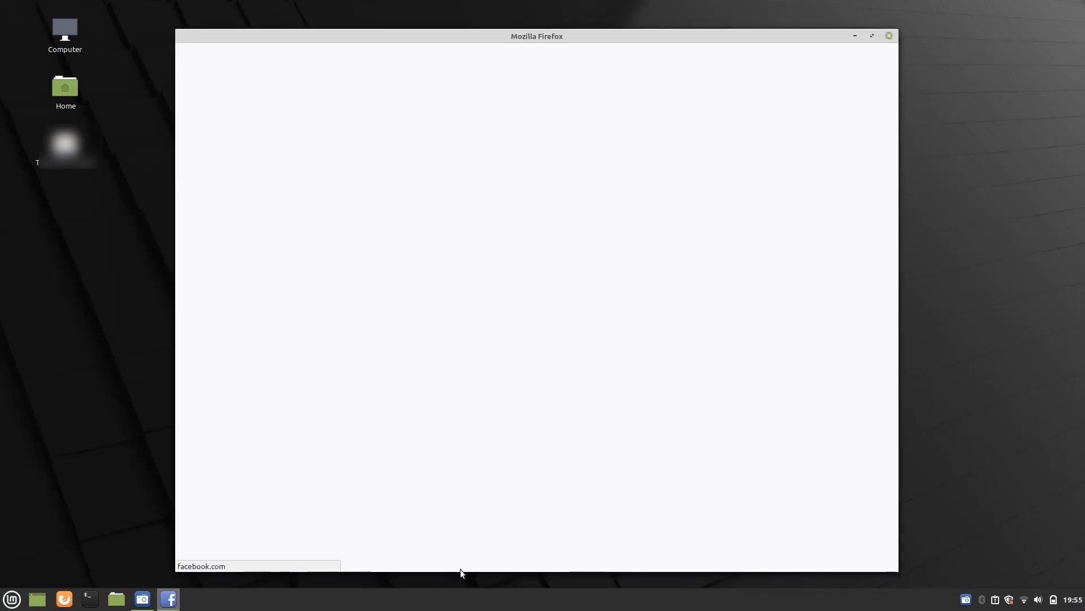
pyautogui.click(873, 36)
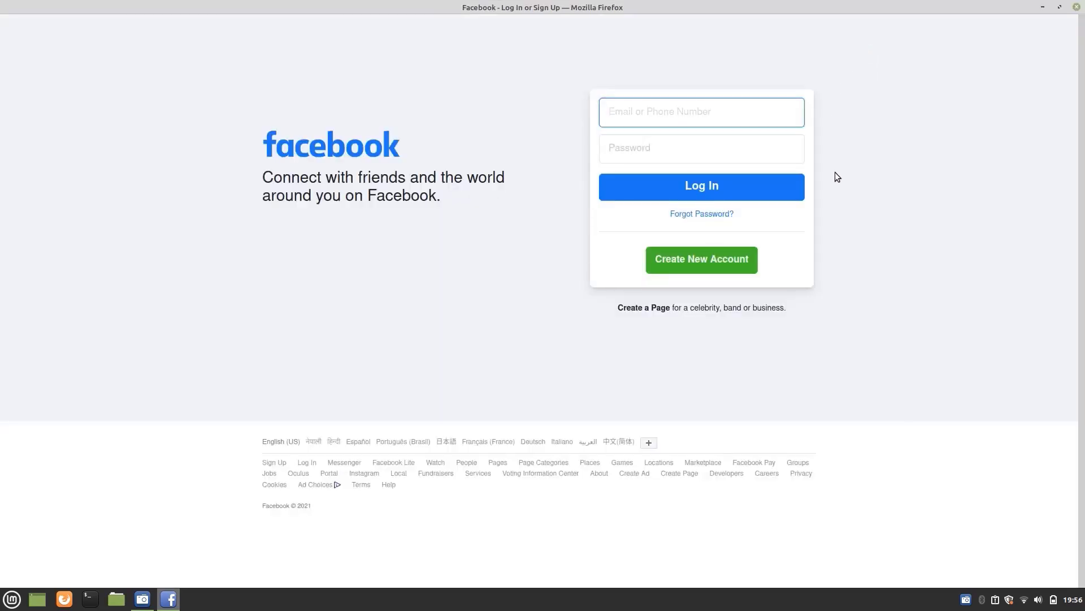
pyautogui.click(642, 148)
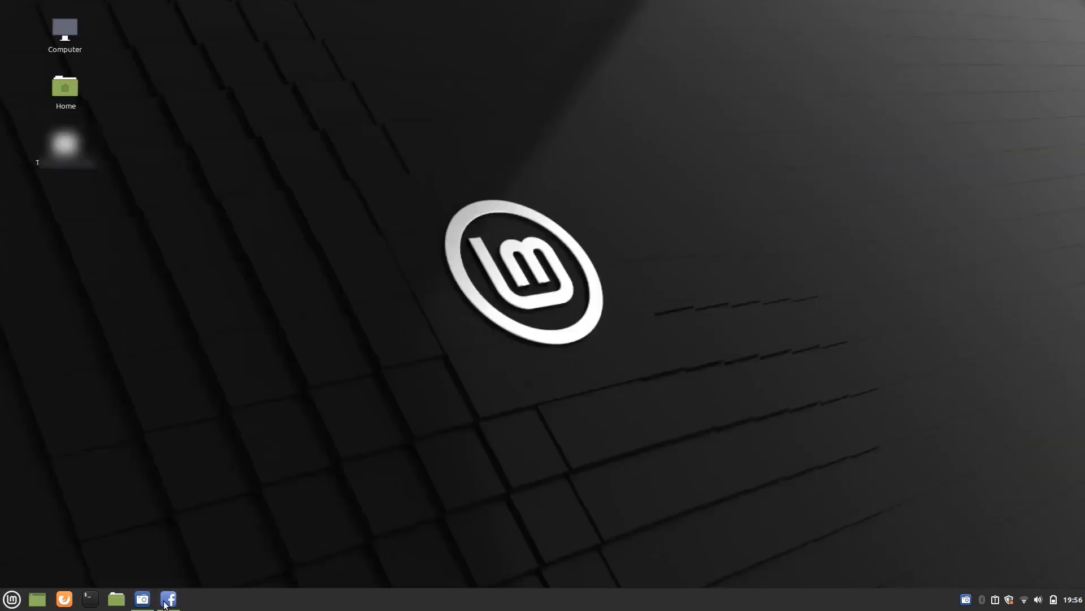
pyautogui.press('super')
pyautogui.click(167, 606)
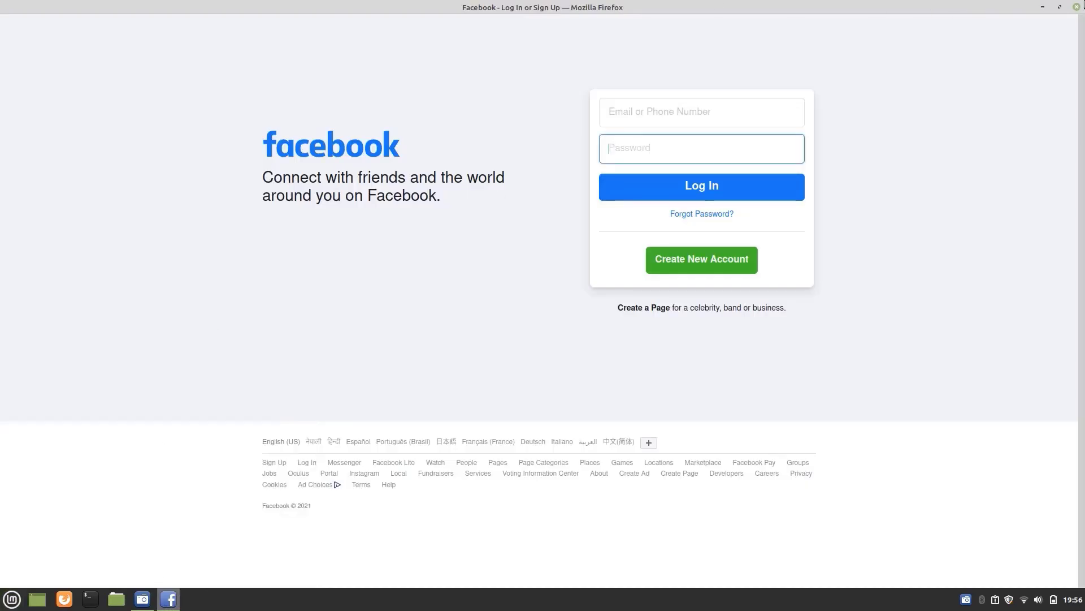
pyautogui.click(1077, 6)
pyautogui.click(12, 599)
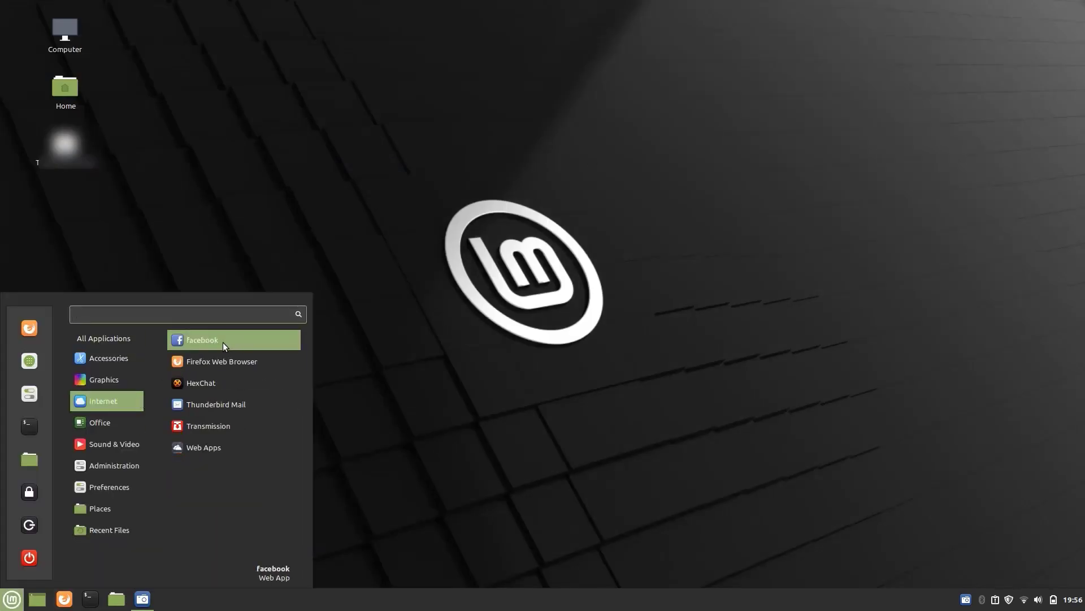
pyautogui.moveTo(119, 456)
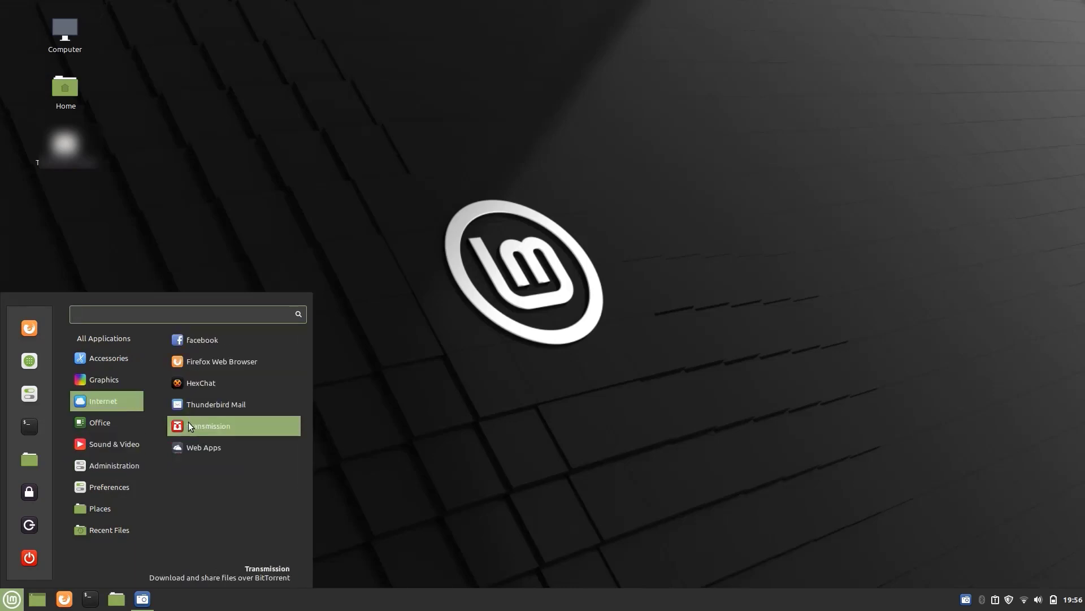
# Step: Reopen Web Apps and start a new app named youtube with address youtube.com
pyautogui.click(184, 444)
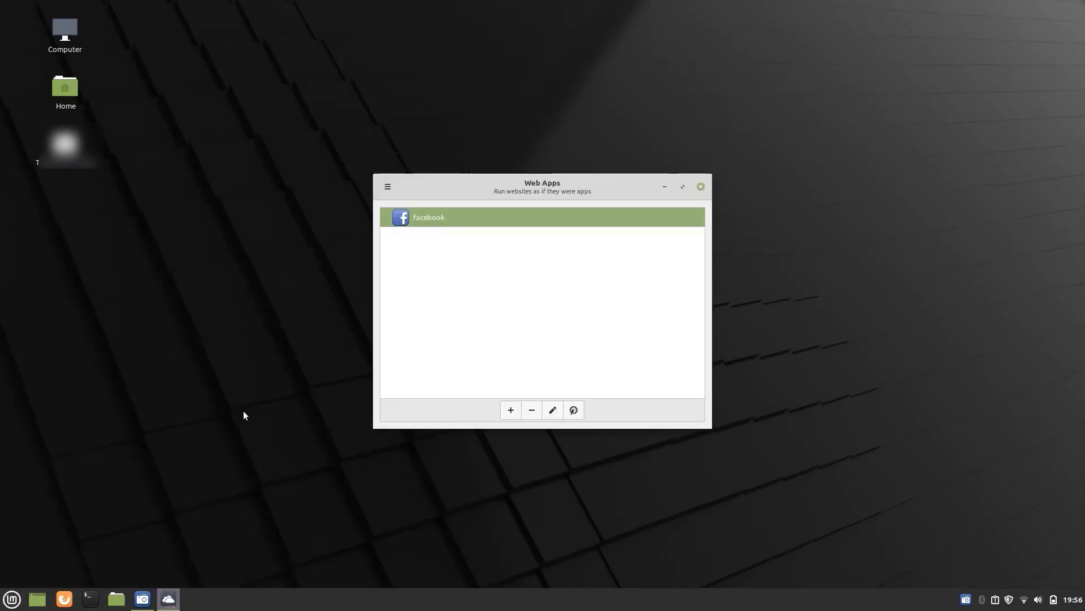
pyautogui.click(507, 410)
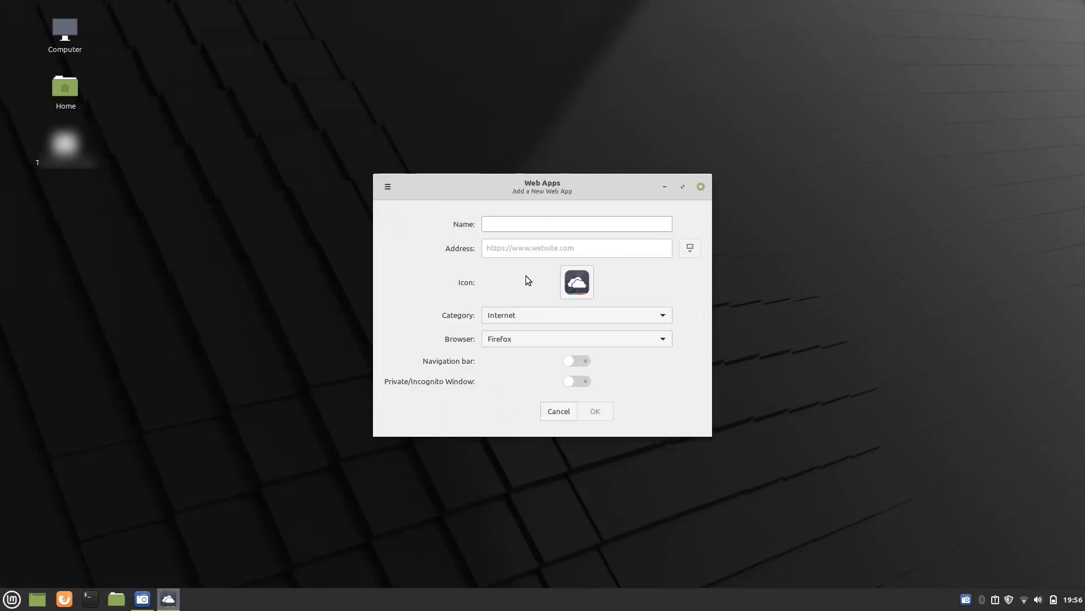
pyautogui.write('youtube')
pyautogui.press('Tab')
pyautogui.write('youtu')
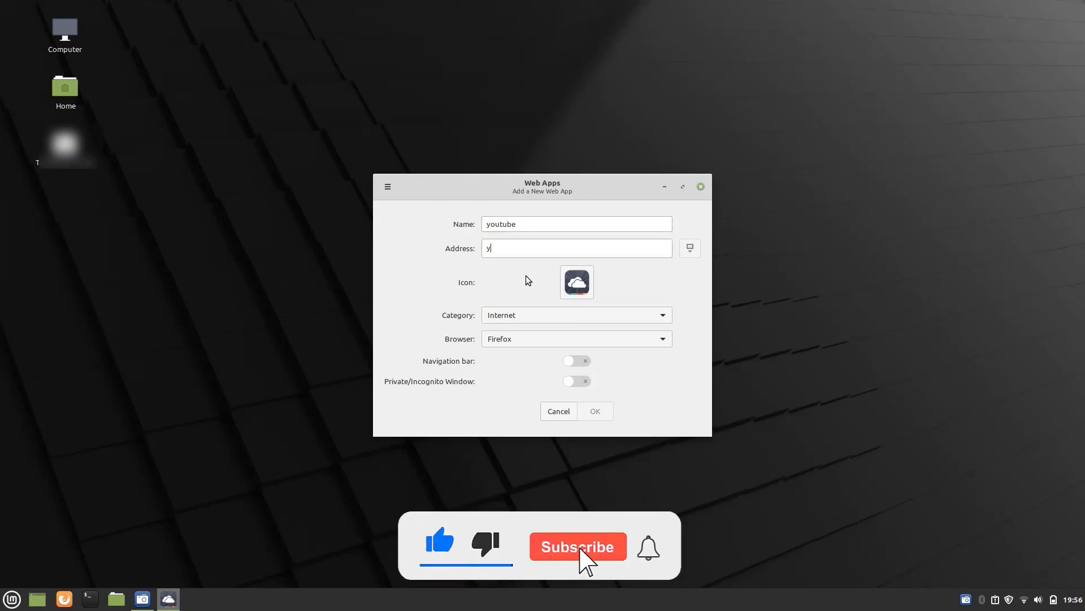
pyautogui.write('be.com')
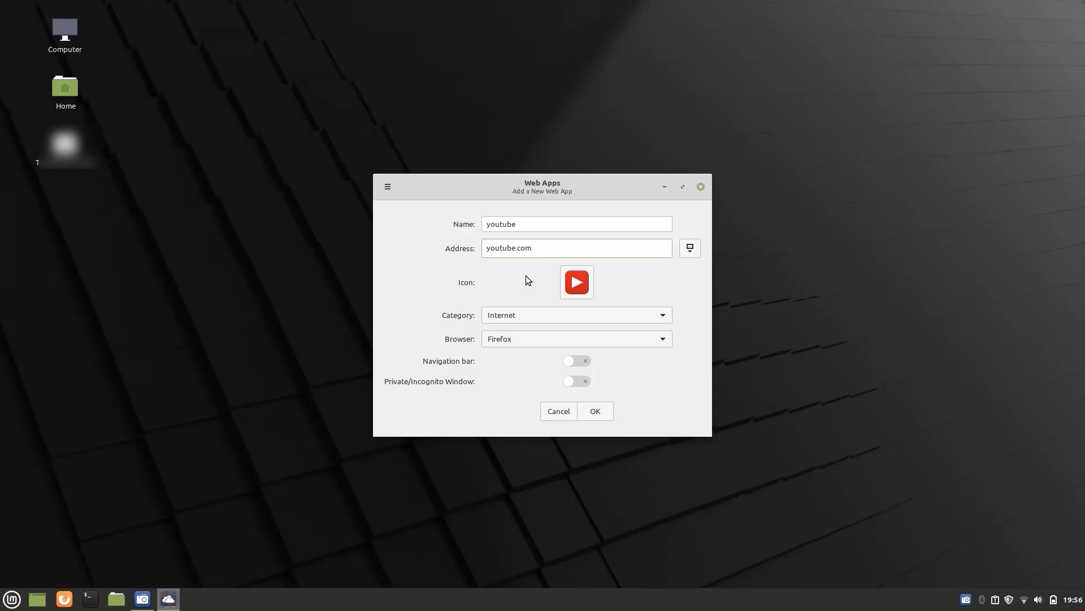
# Step: Keep the red YouTube icon and save the youtube web app
pyautogui.click(576, 286)
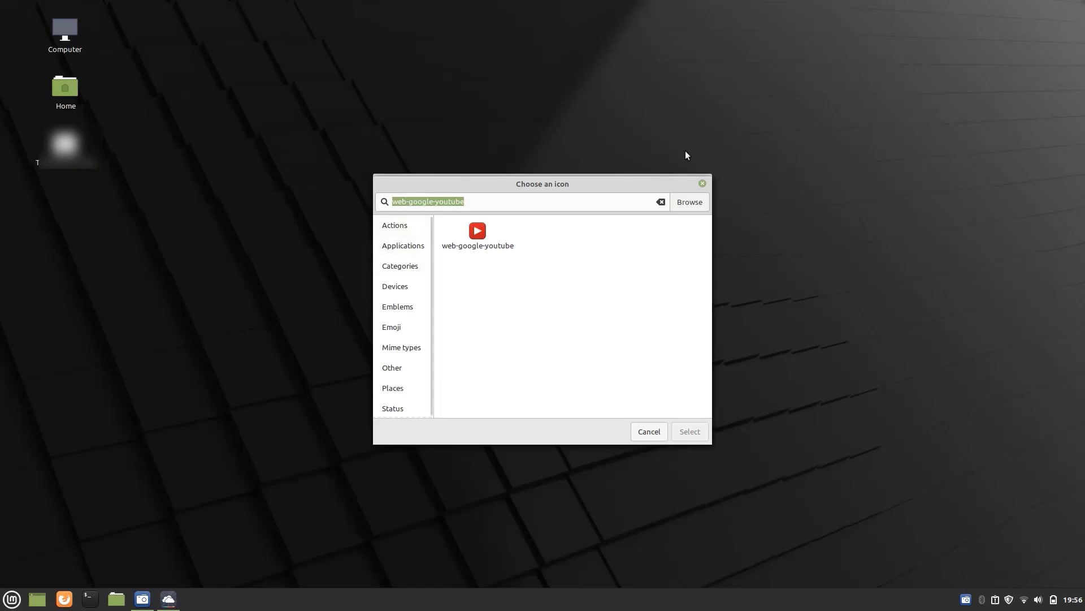
pyautogui.click(702, 183)
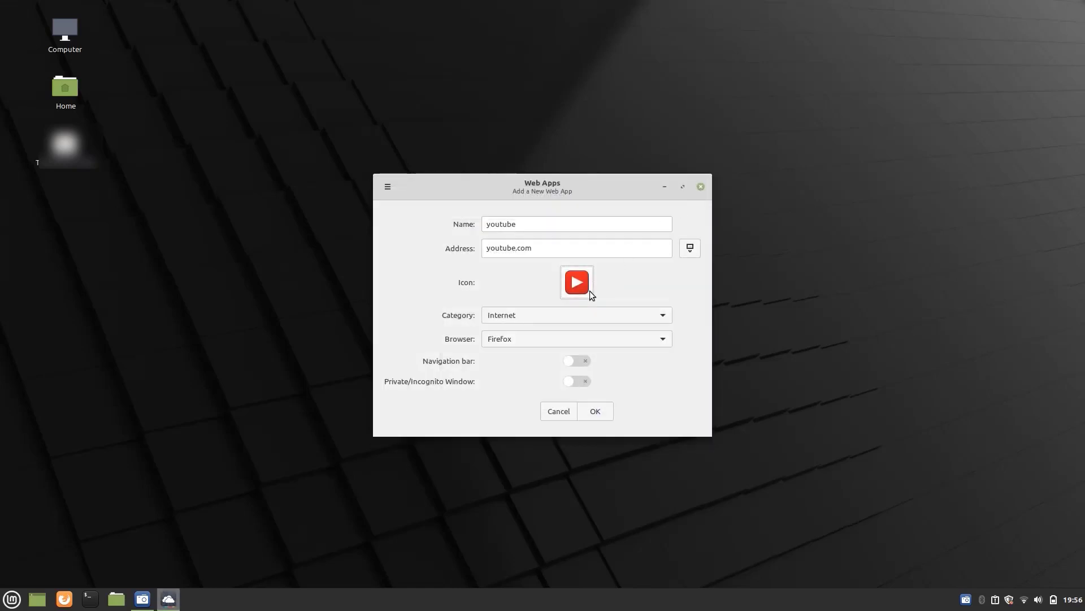
pyautogui.click(589, 290)
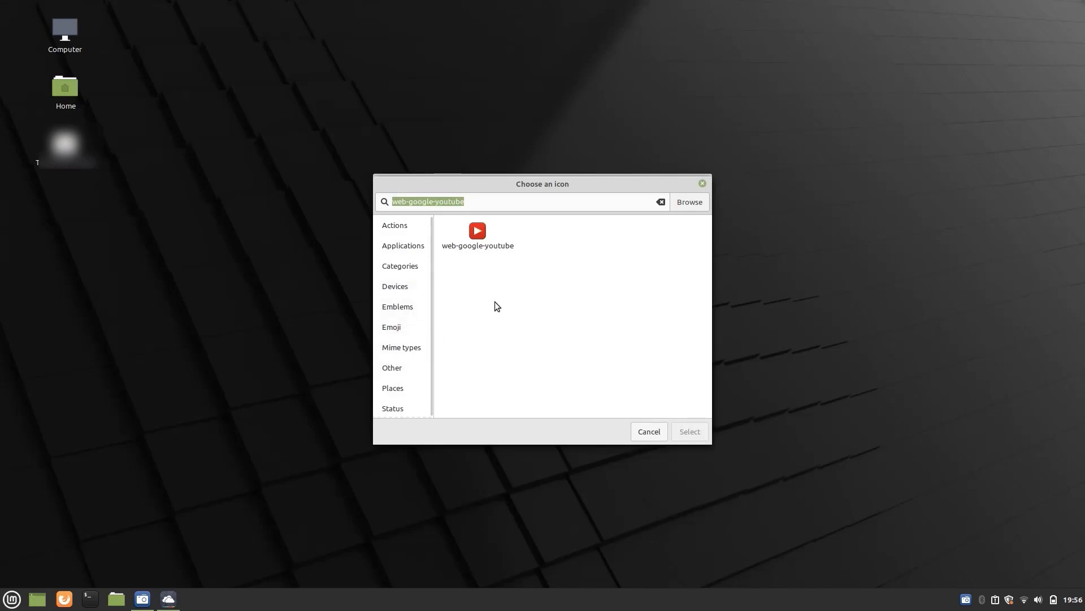
pyautogui.click(704, 183)
pyautogui.click(596, 408)
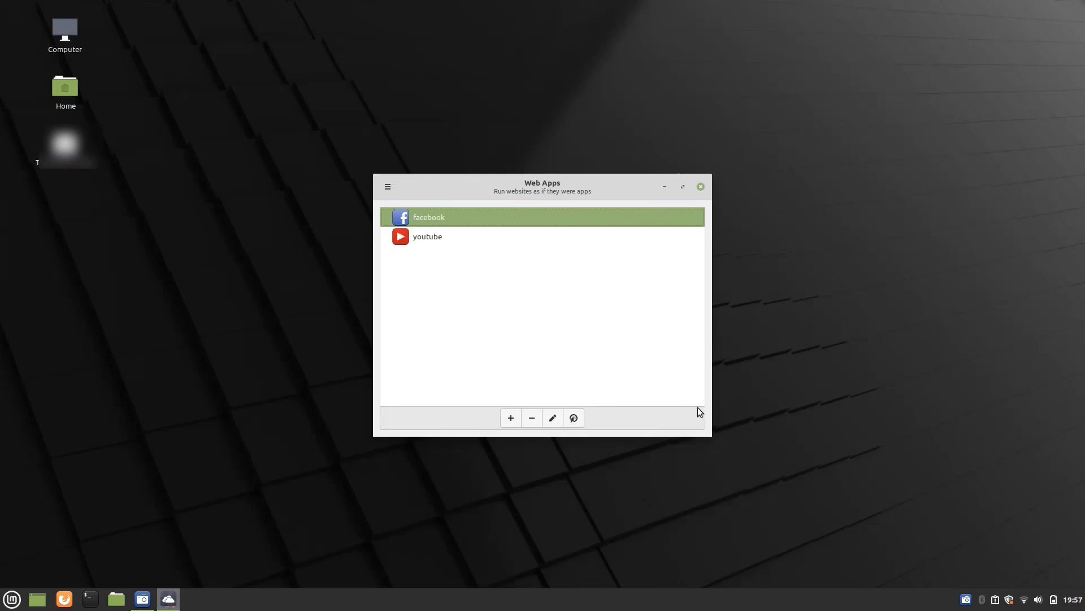
pyautogui.click(11, 598)
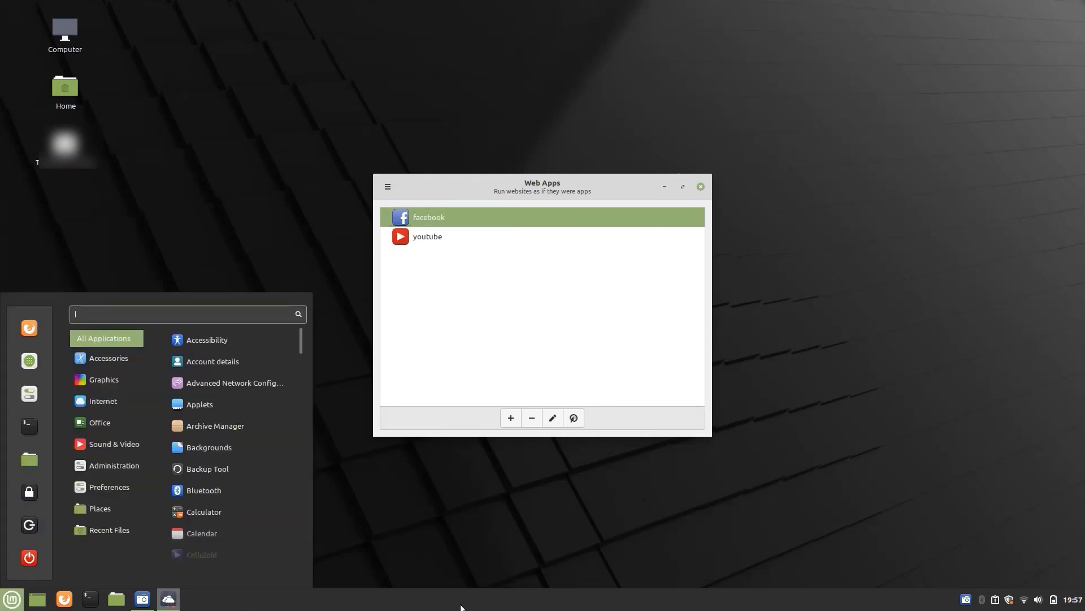
# Step: Search the menu for 'youtu' and launch the youtube web app
pyautogui.write('youyl')
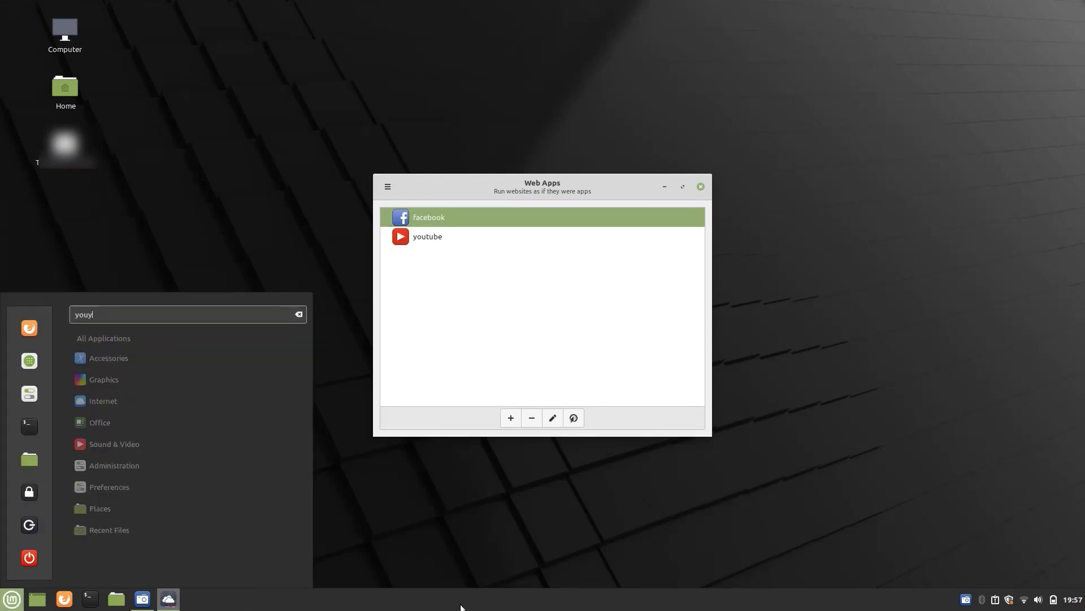
pyautogui.press('BackSpace')
pyautogui.press('BackSpace')
pyautogui.write('l')
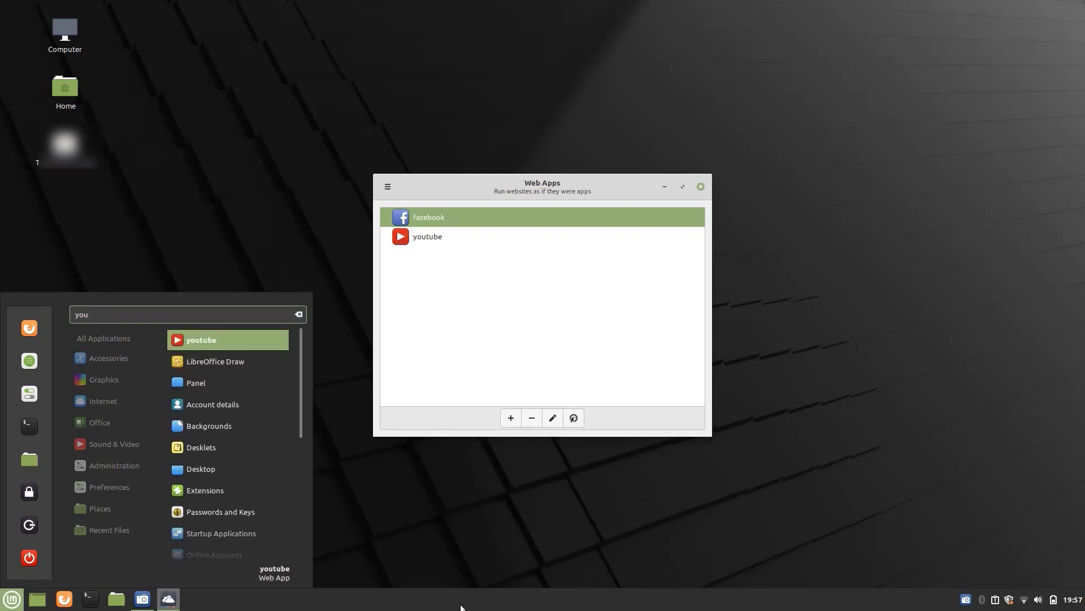
pyautogui.write('tu')
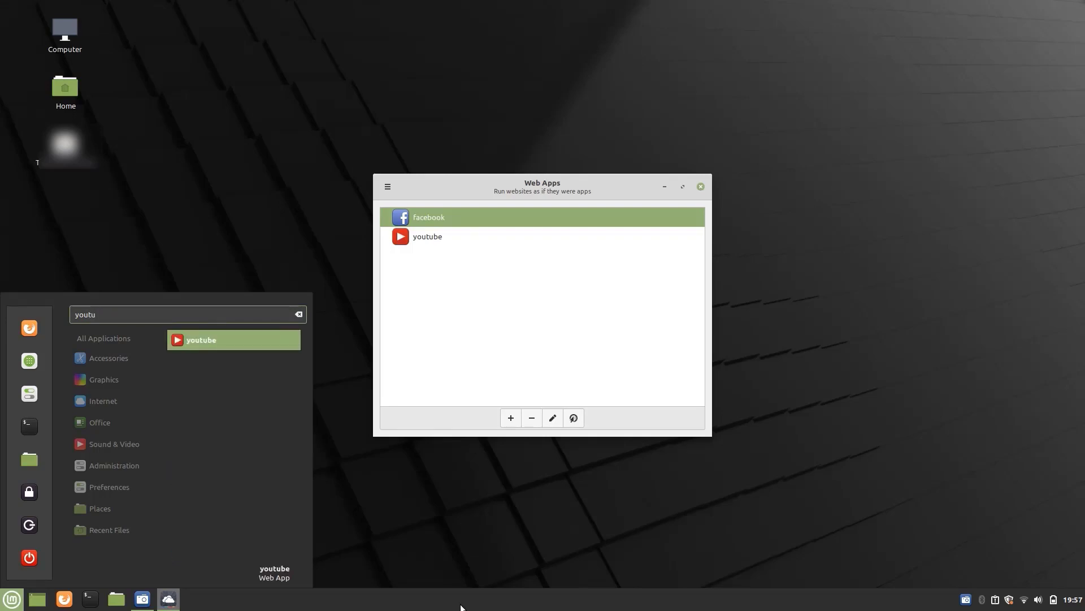
pyautogui.press('Return')
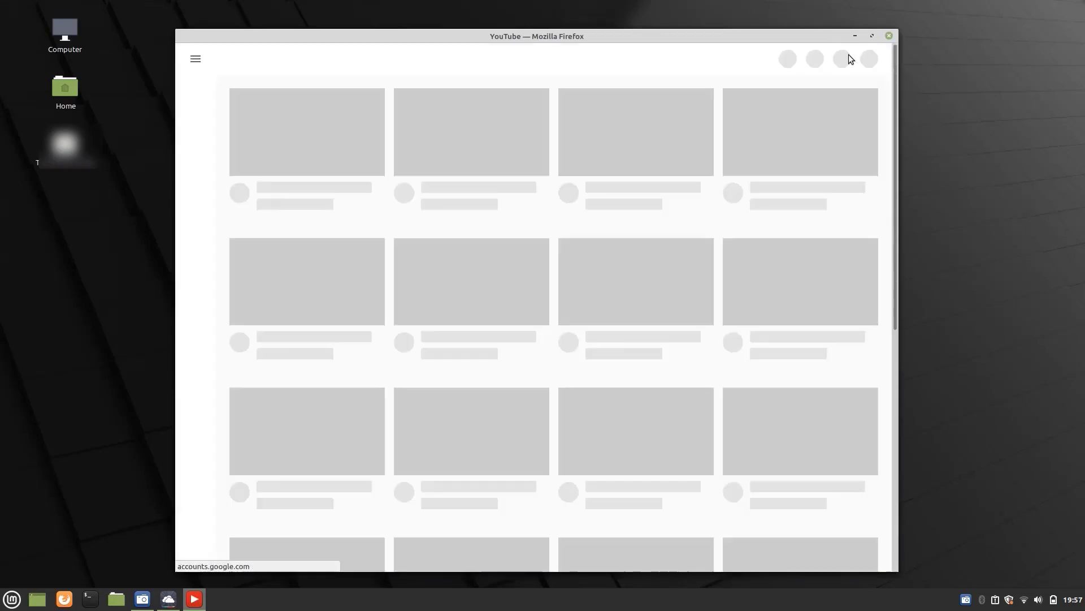
# Step: Maximize YouTube, view the Linux Temple channel's VIDEOS tab, then close the window
pyautogui.click(874, 35)
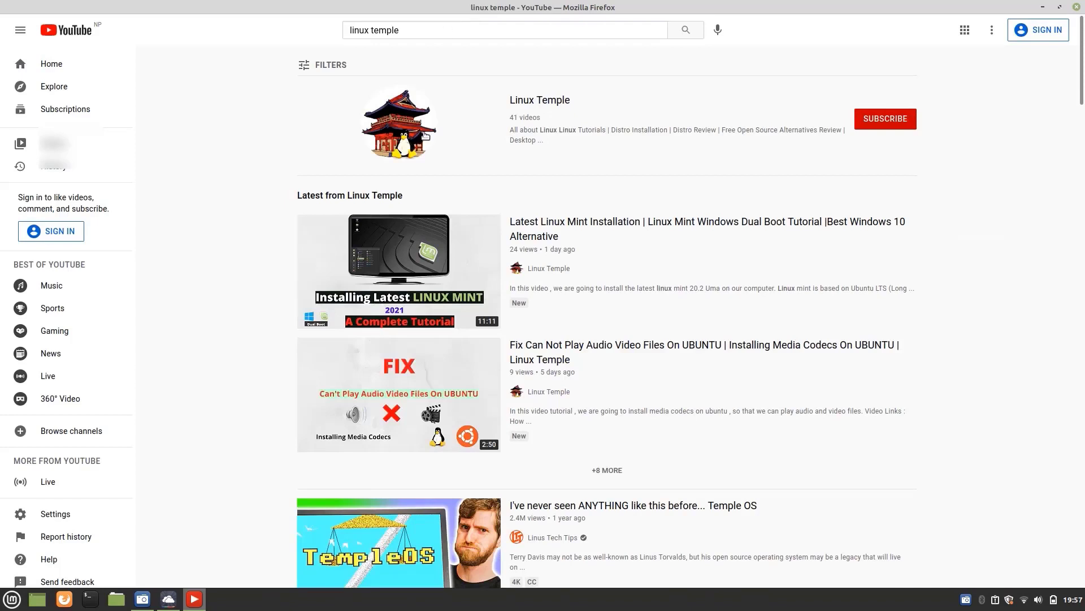
pyautogui.click(528, 101)
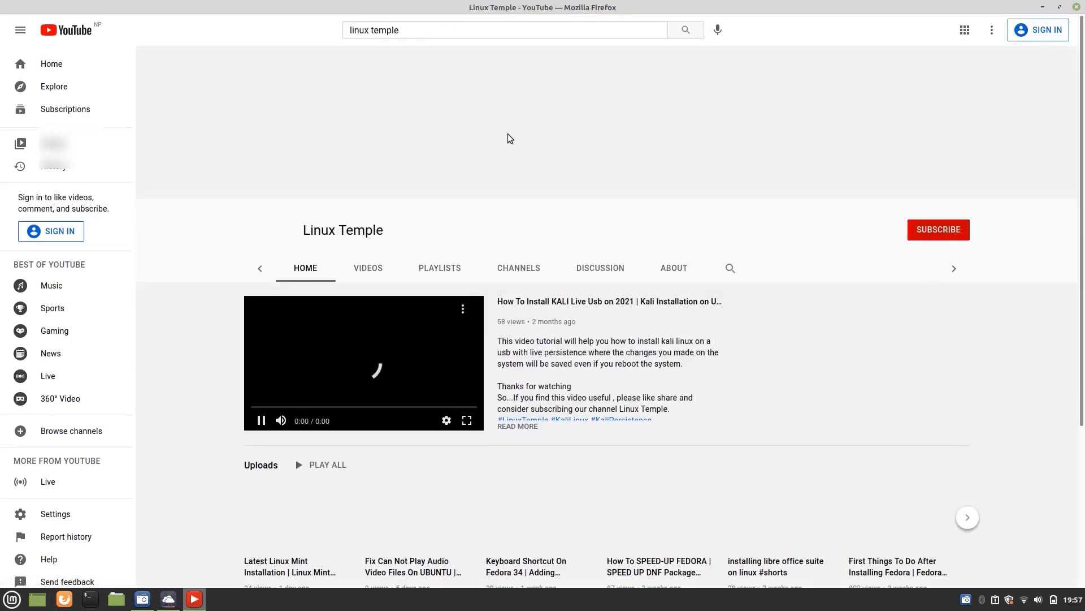
pyautogui.click(338, 271)
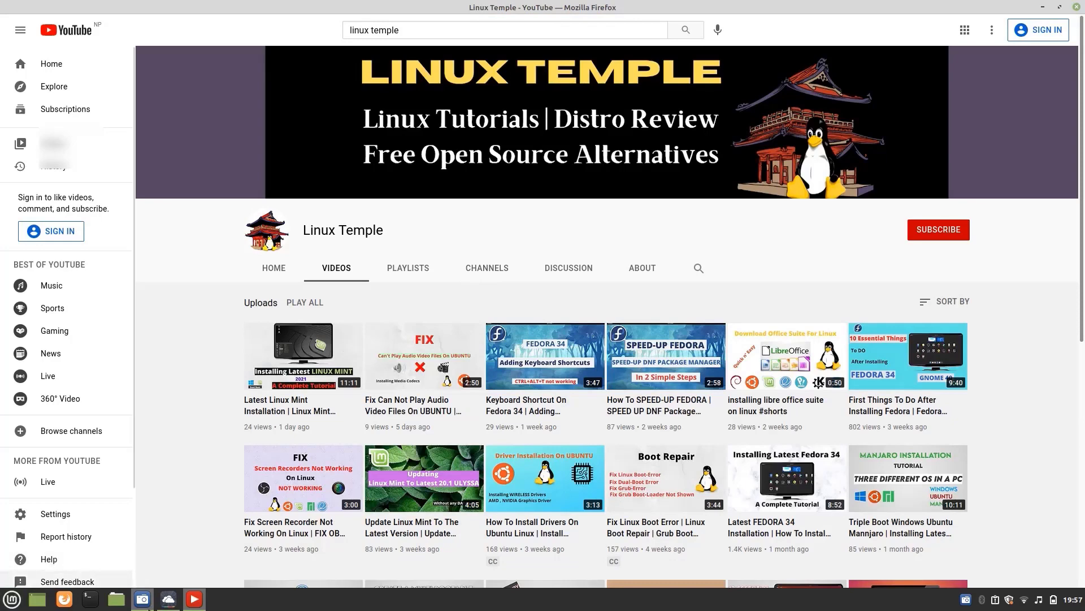
pyautogui.moveTo(145, 602)
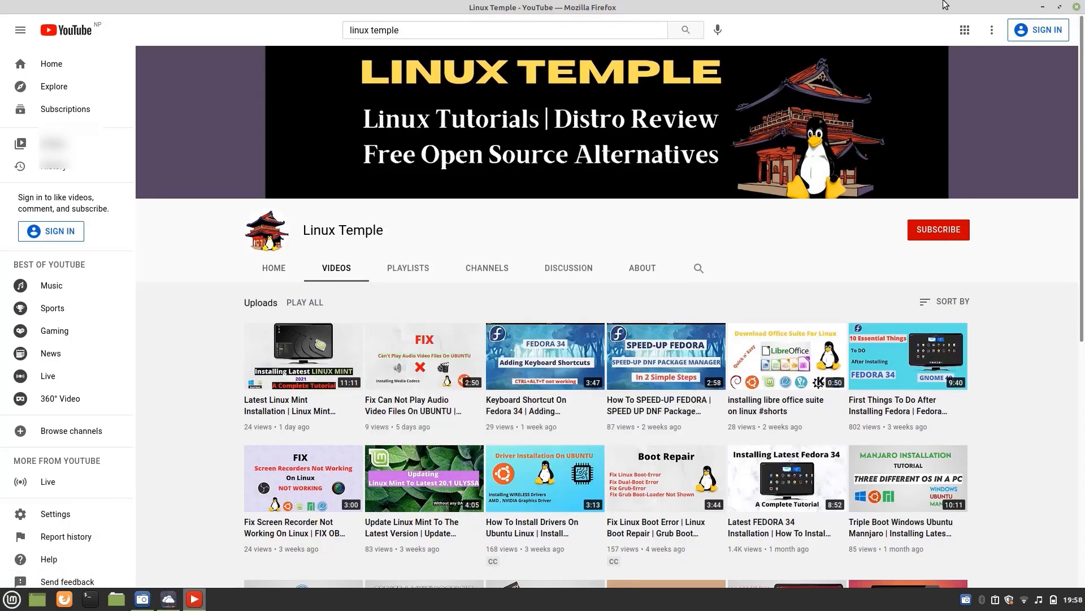
pyautogui.click(1076, 7)
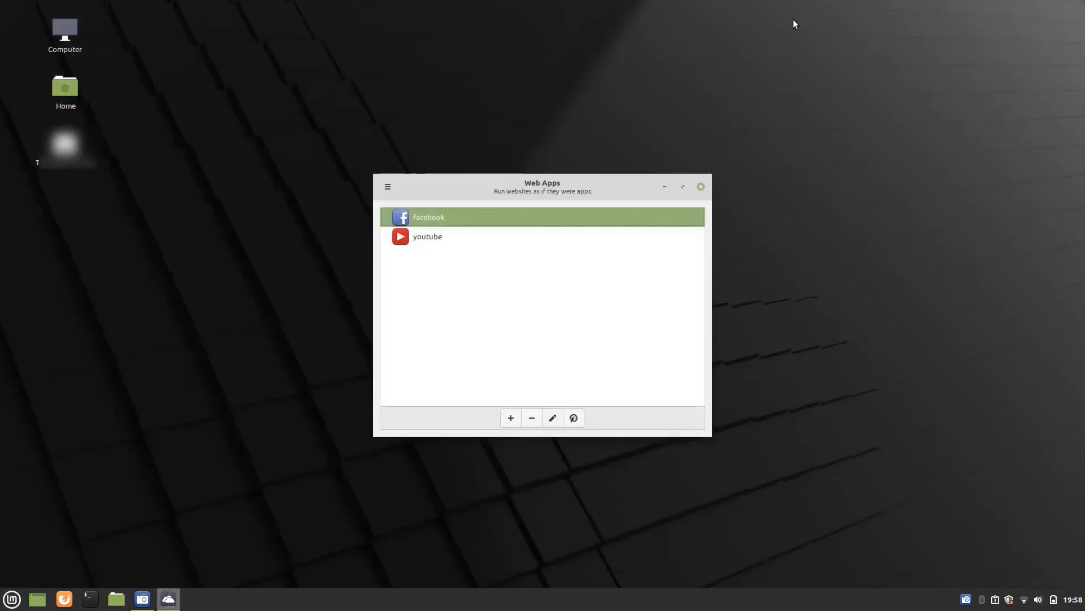
# Step: Pin the youtube web app to the panel via a 'weba' menu search
pyautogui.press('super')
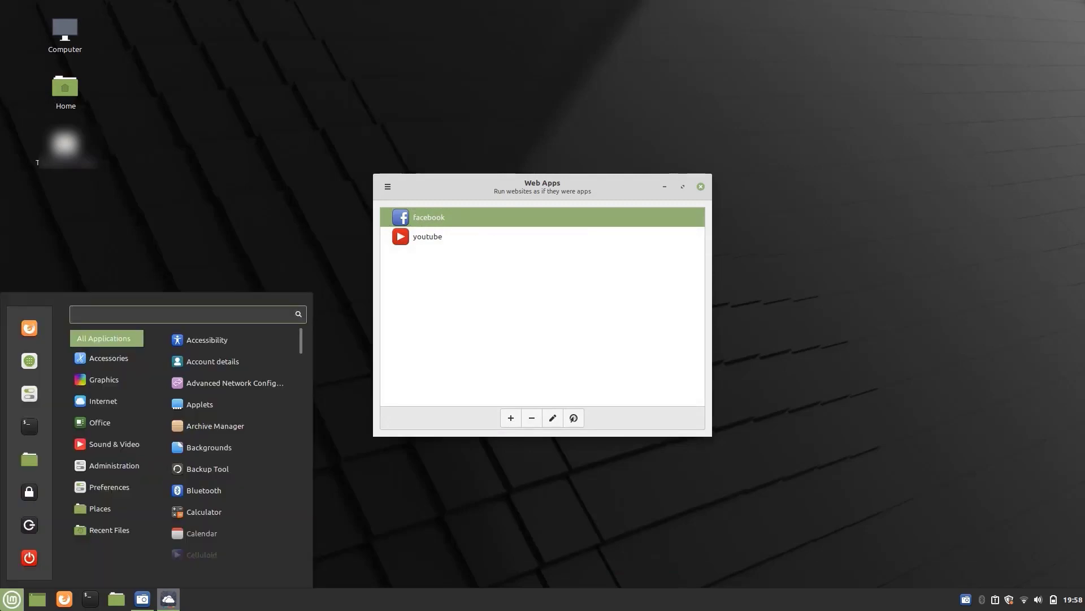
pyautogui.write('webal')
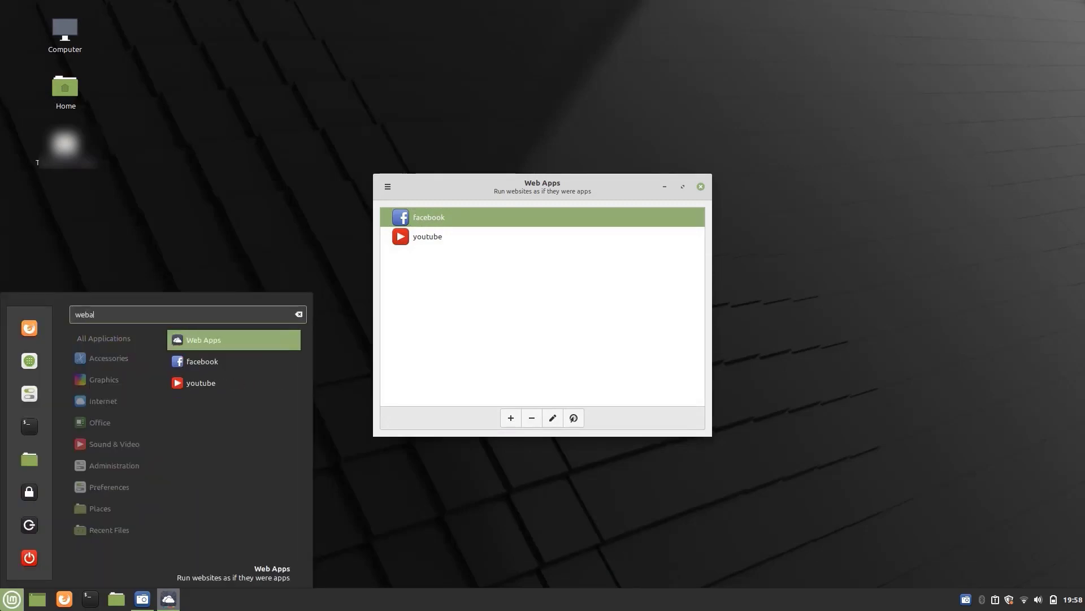
pyautogui.press('BackSpace')
pyautogui.rightClick(199, 384)
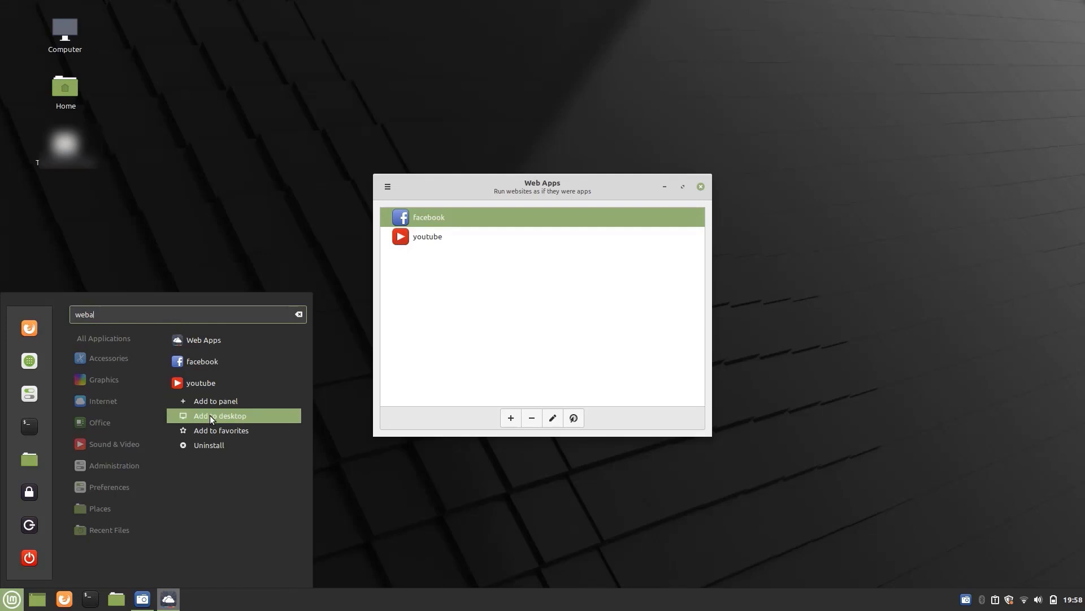
pyautogui.click(219, 402)
# Step: Open the youtube web app's edit form in Web Apps
pyautogui.click(433, 501)
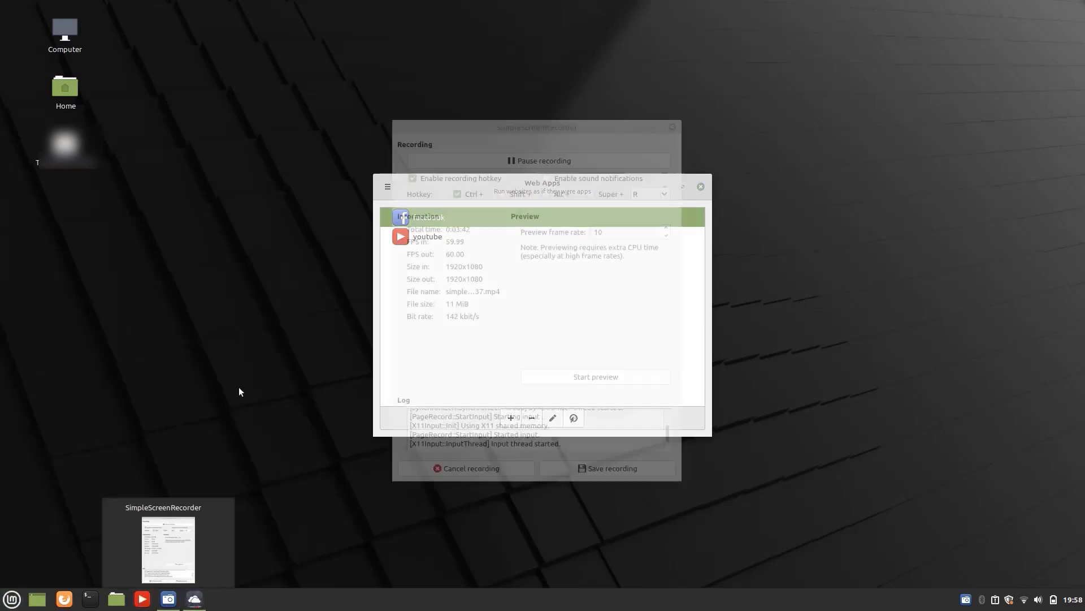
pyautogui.click(435, 234)
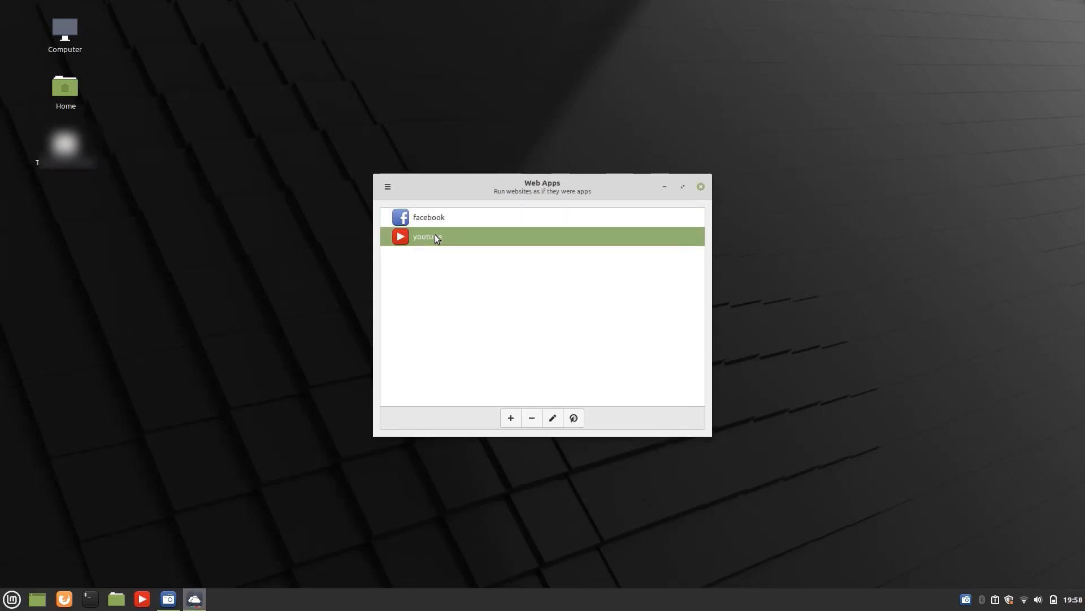
pyautogui.click(552, 420)
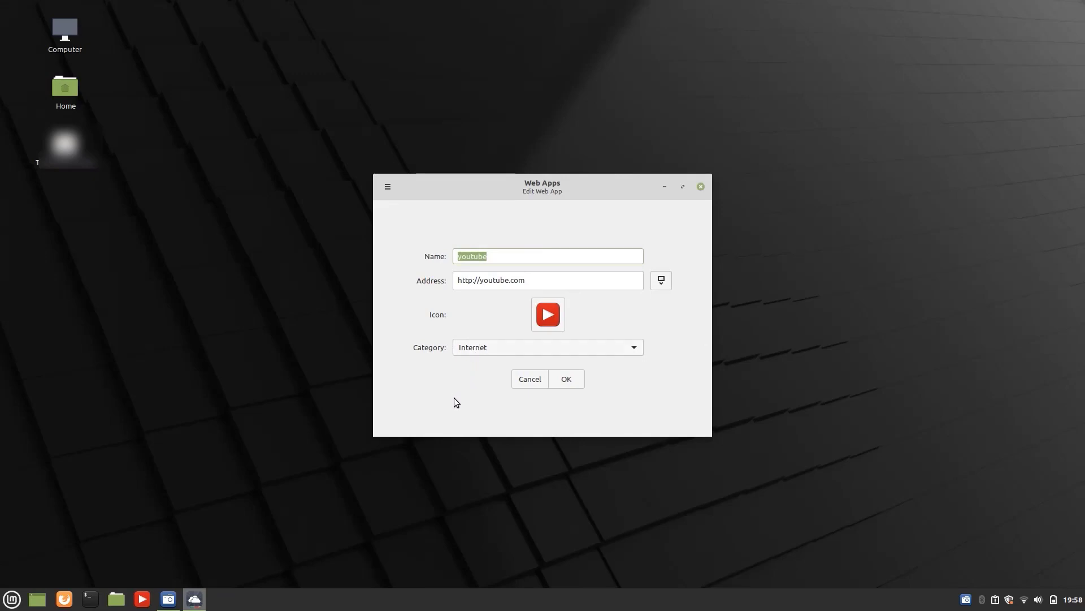
# Step: Add a twitter web app for twitter.com with the navigation bar on, then close Web Apps
pyautogui.click(530, 379)
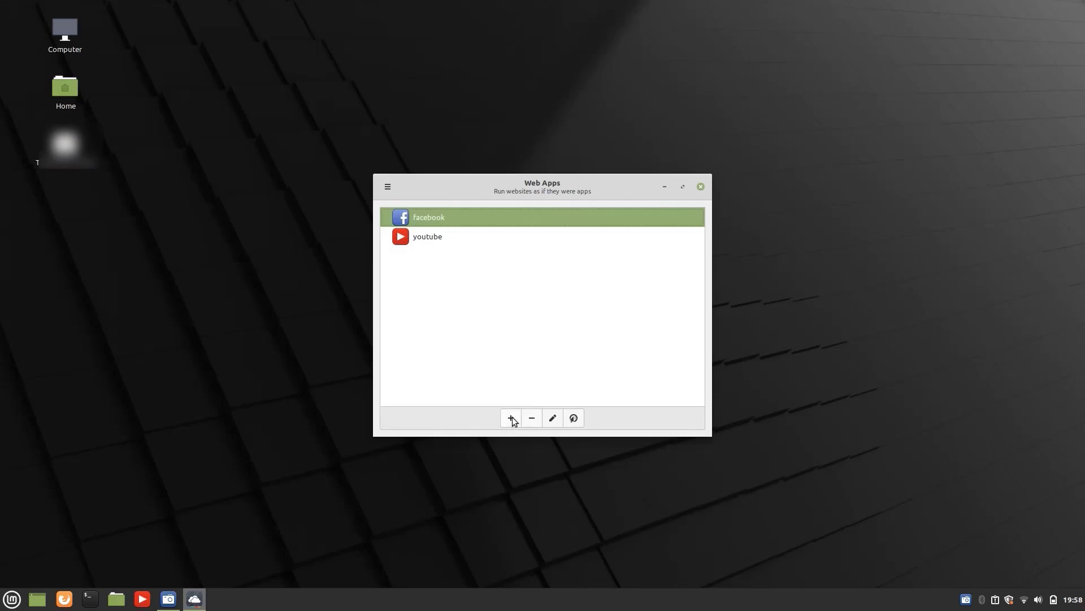
pyautogui.click(511, 419)
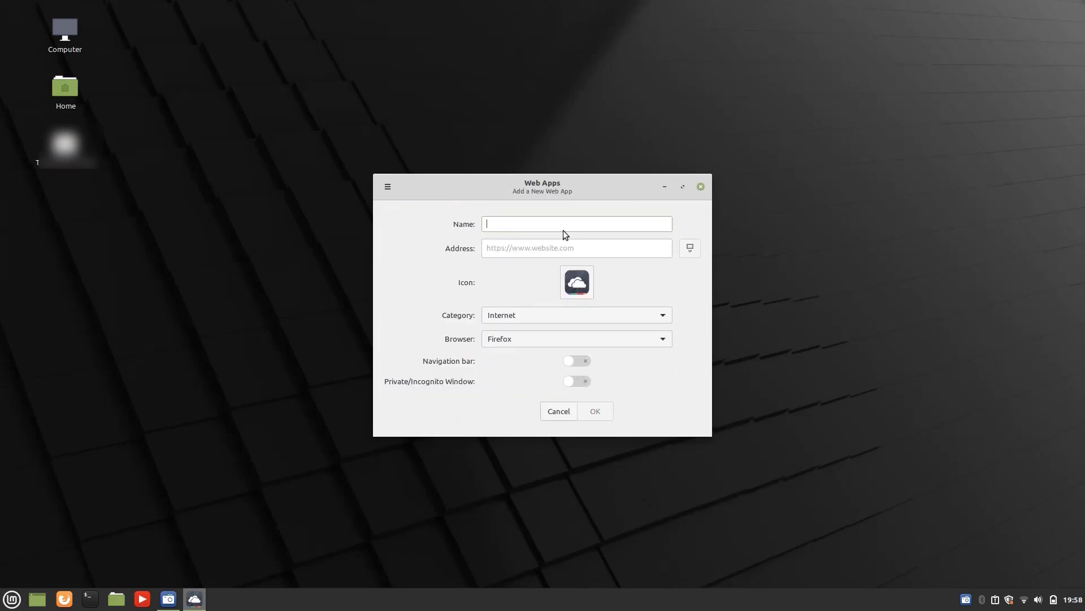
pyautogui.write('twitter')
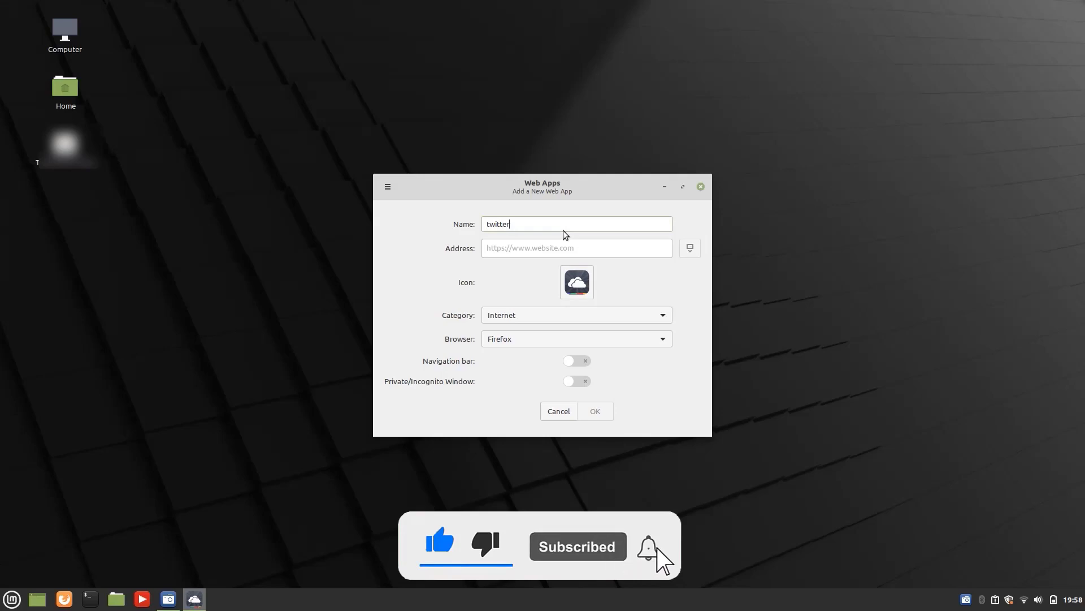
pyautogui.press('Tab')
pyautogui.write('twitter.com')
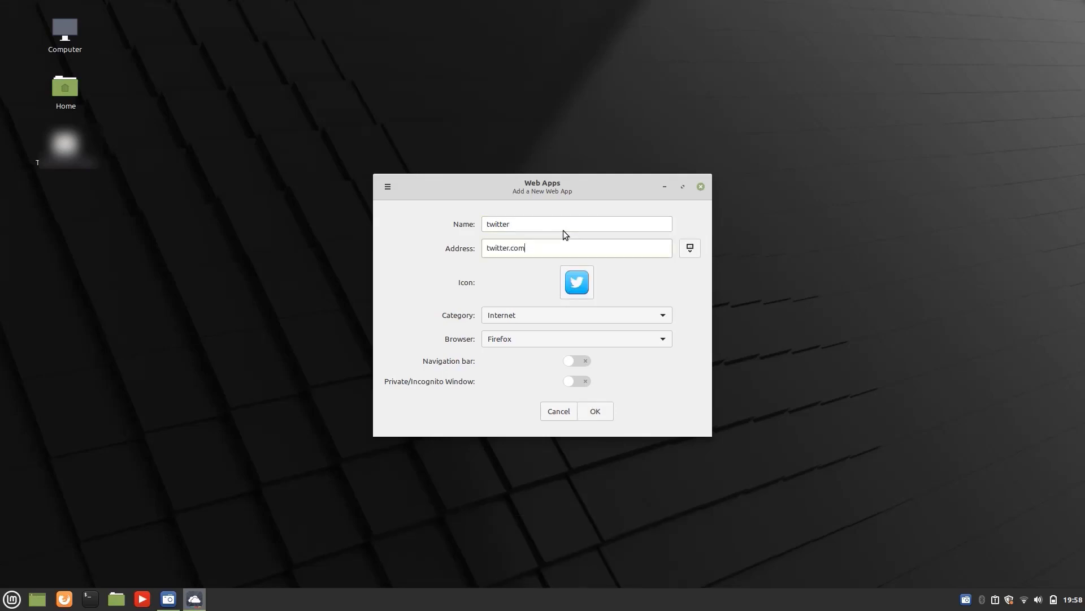
pyautogui.click(583, 363)
pyautogui.click(597, 412)
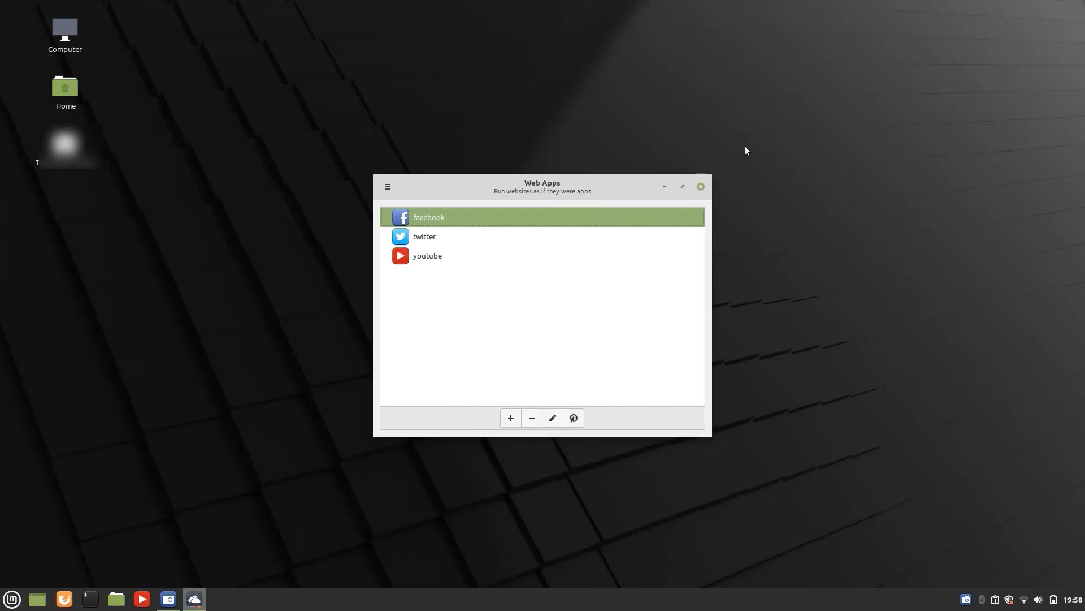
pyautogui.click(701, 189)
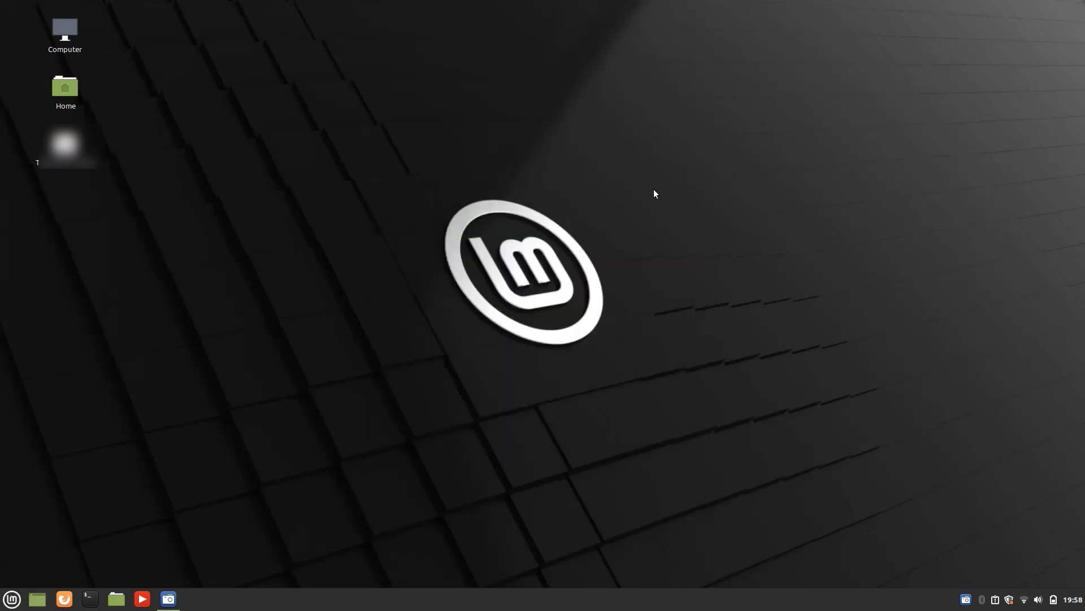
# Step: Launch the twitter web app from a menu search for 'twitter'
pyautogui.click(12, 599)
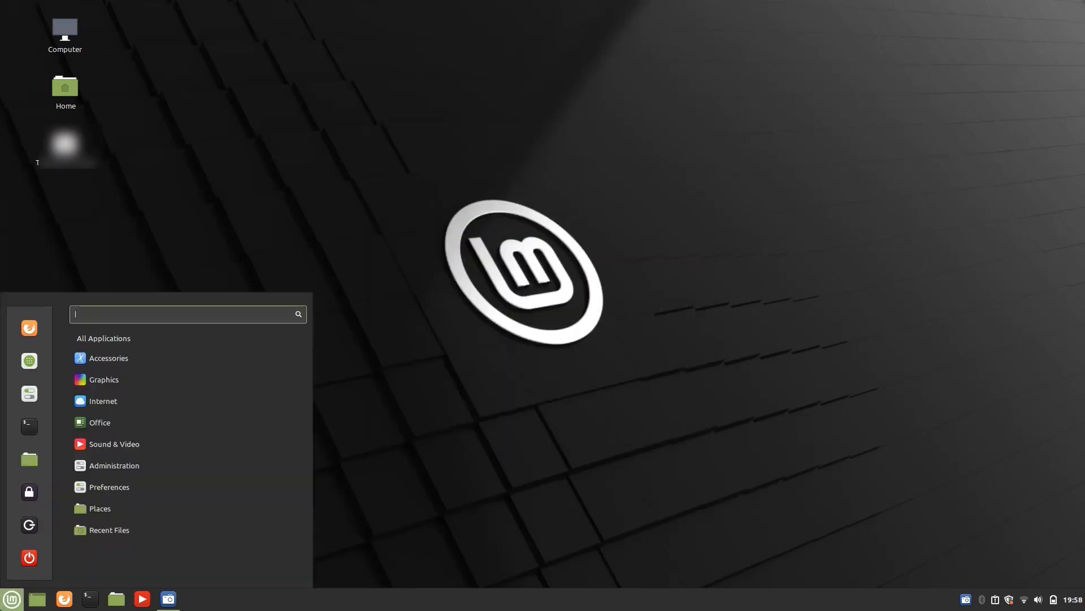
pyautogui.write('twitter')
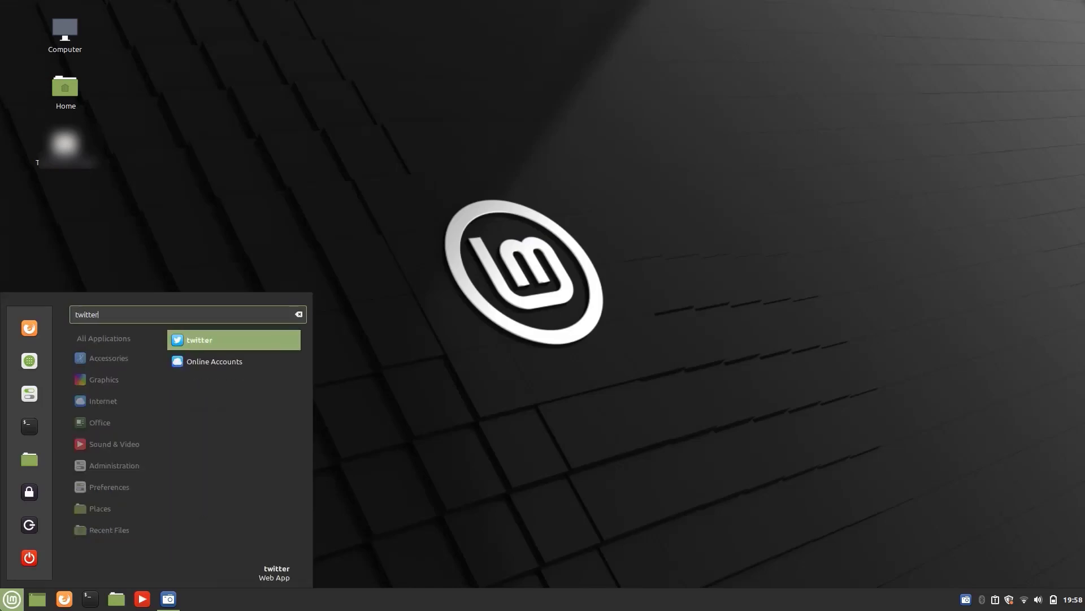
pyautogui.press('Down')
pyautogui.press('Up')
pyautogui.press('Return')
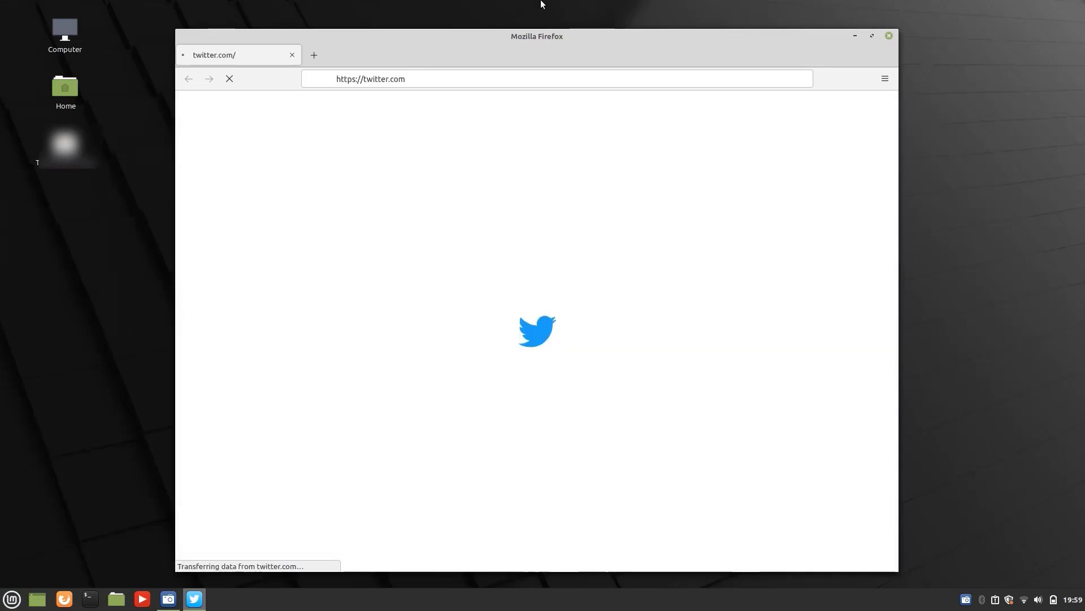
# Step: Maximize the twitter window and select its web address in the URL bar
pyautogui.click(873, 36)
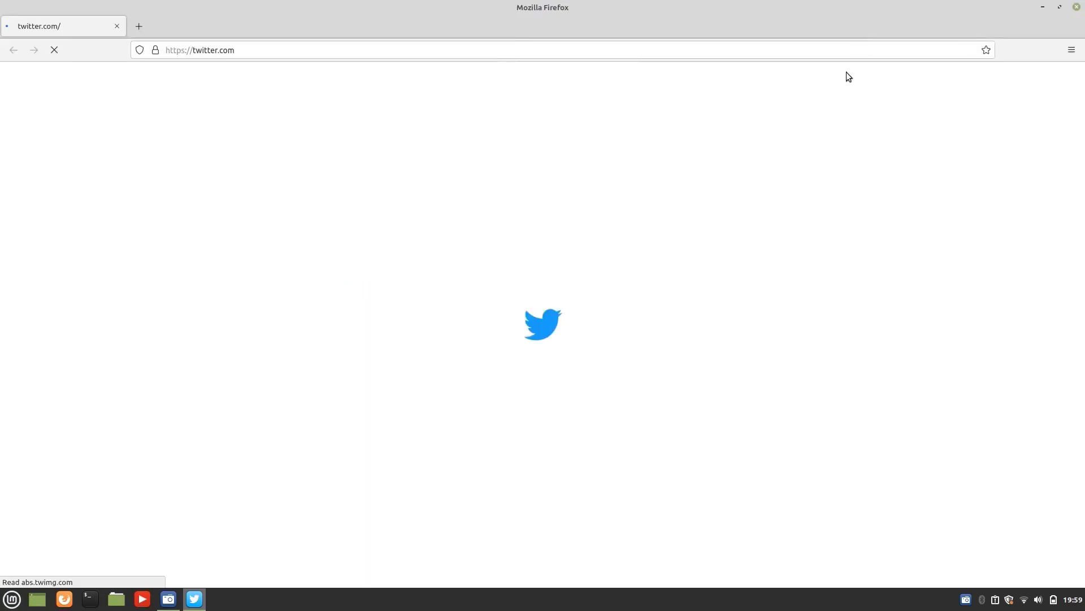
pyautogui.click(169, 50)
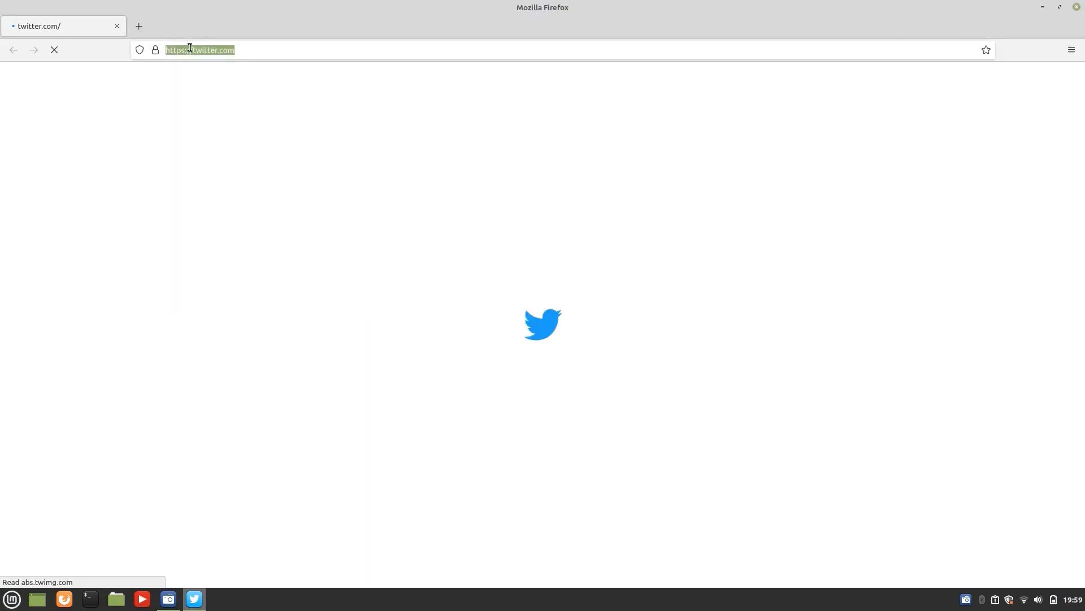
pyautogui.click(280, 28)
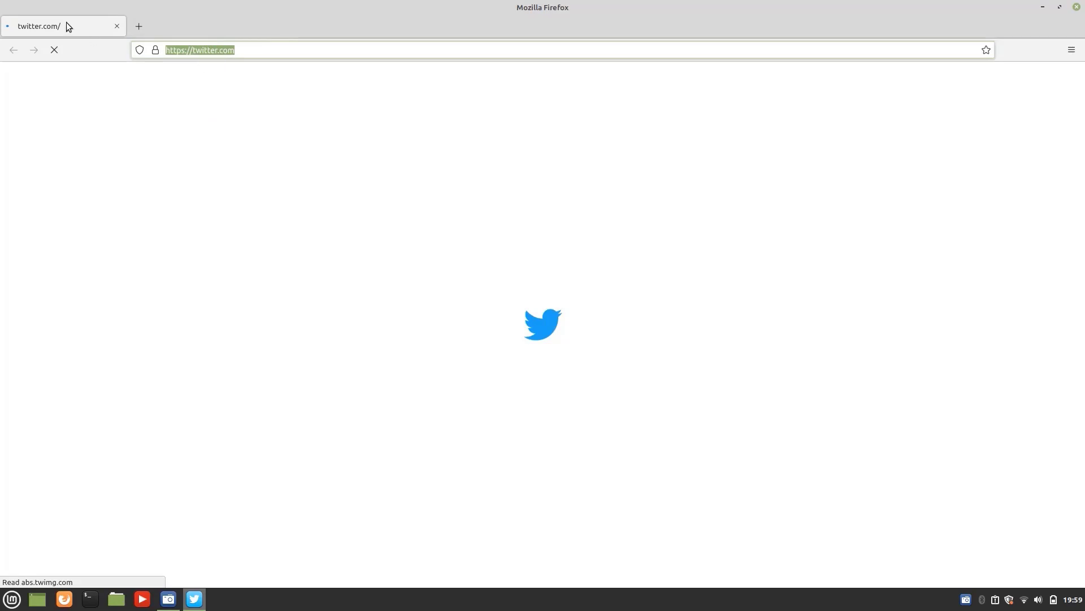